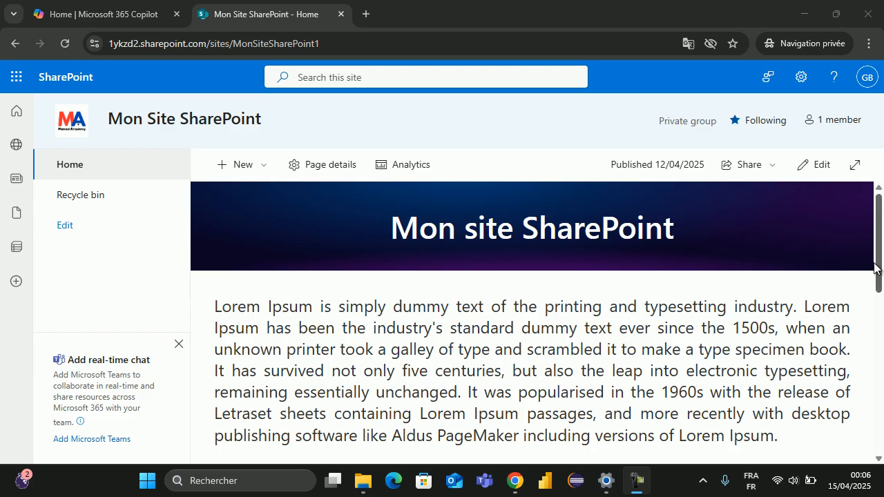
Step: Open the document library from the site's home page, look inside the Mon dossier folder and return to the library
drag(876, 268, 881, 376)
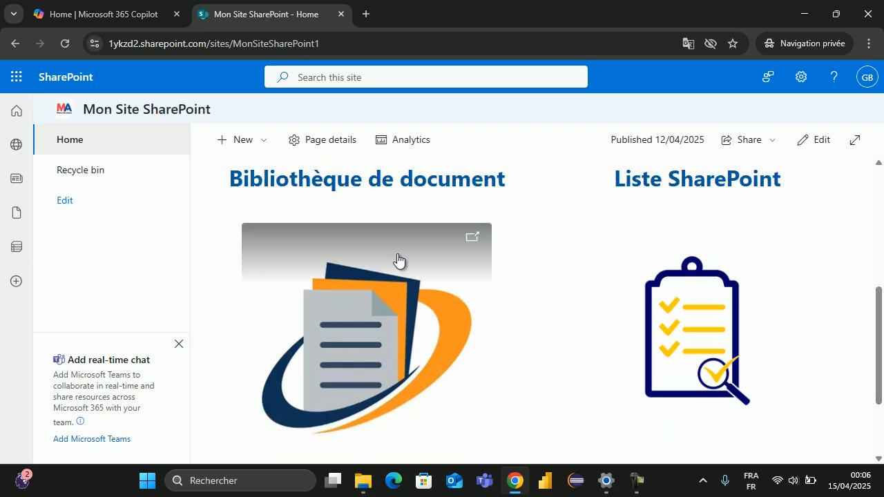
click(417, 308)
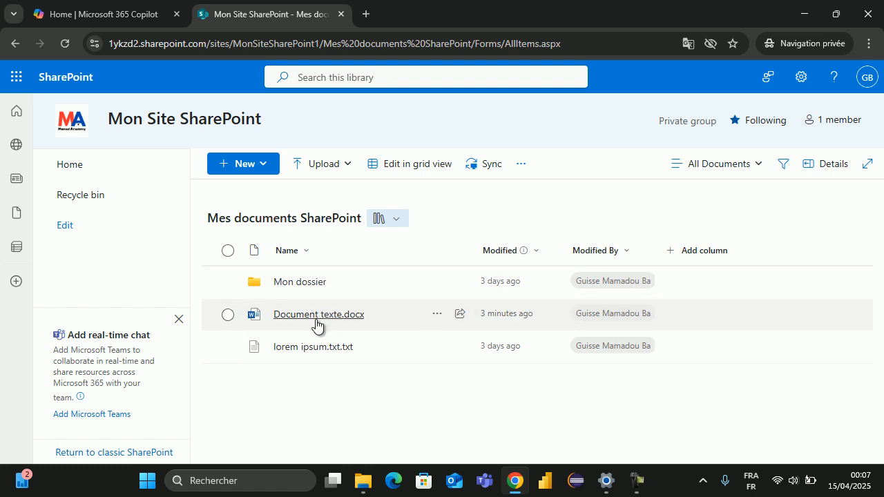
click(300, 283)
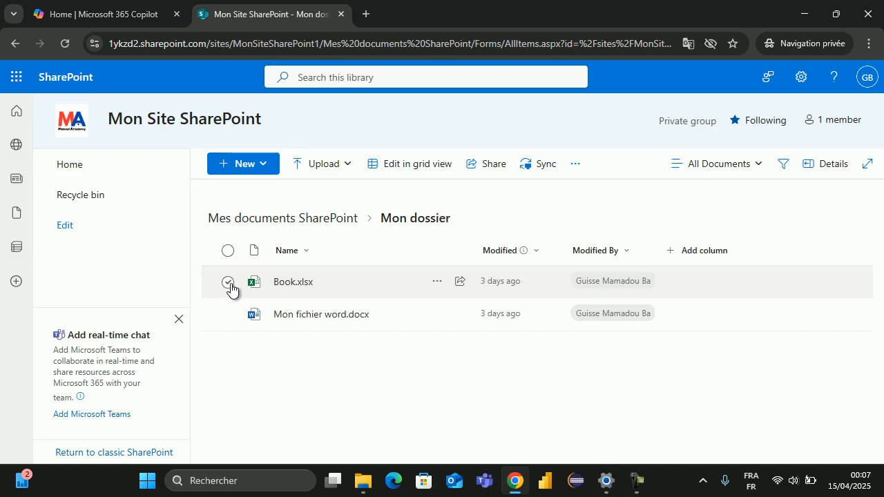
click(329, 218)
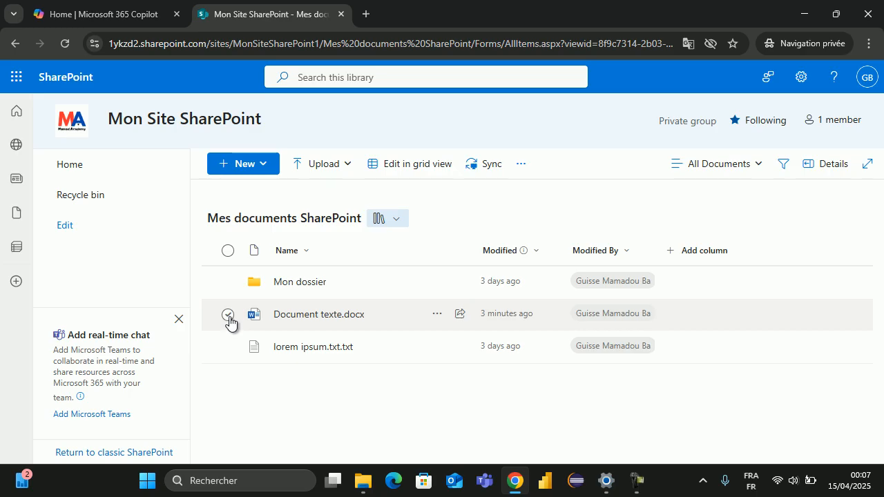
Step: Select Document texte.docx and review its available file actions, including the ways to open it
click(228, 316)
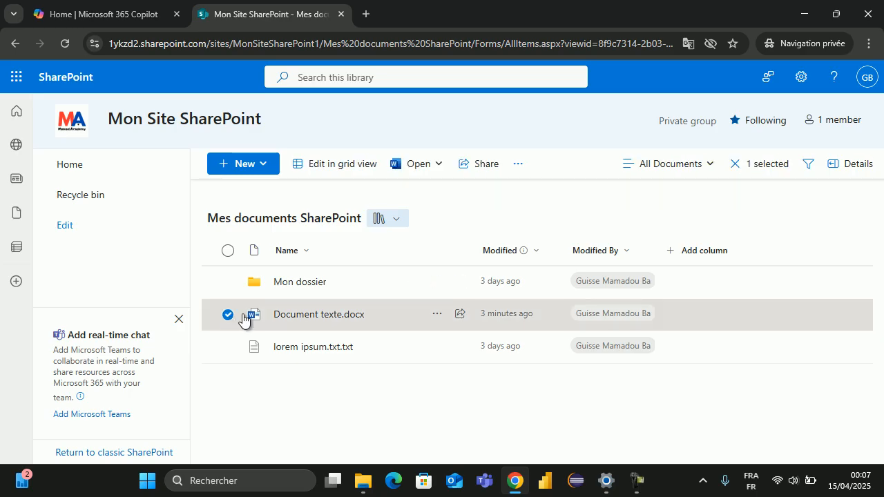
click(438, 317)
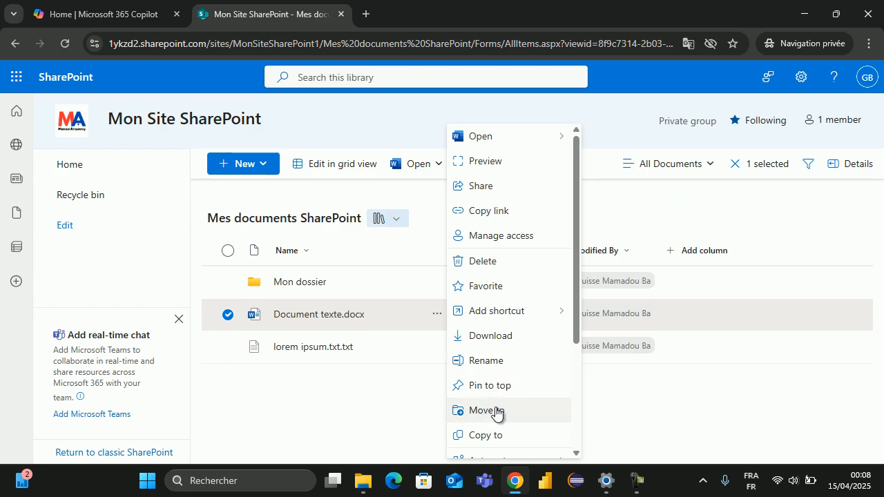
click(578, 398)
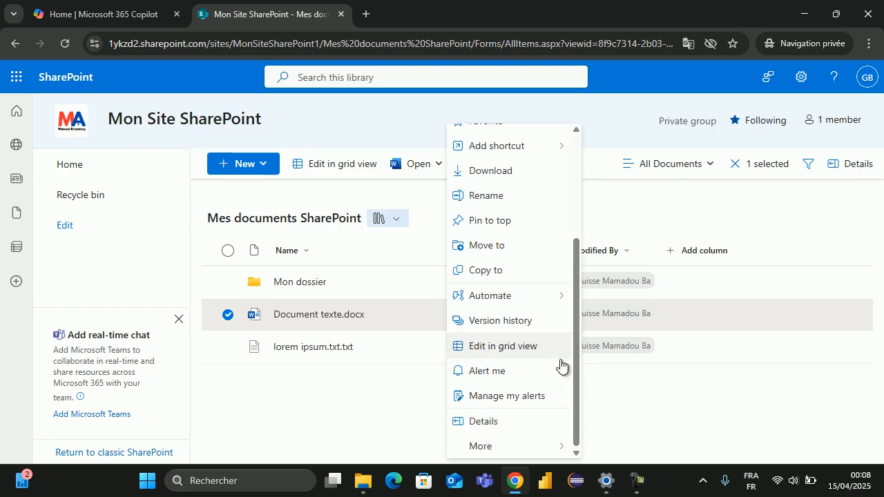
drag(578, 354, 583, 211)
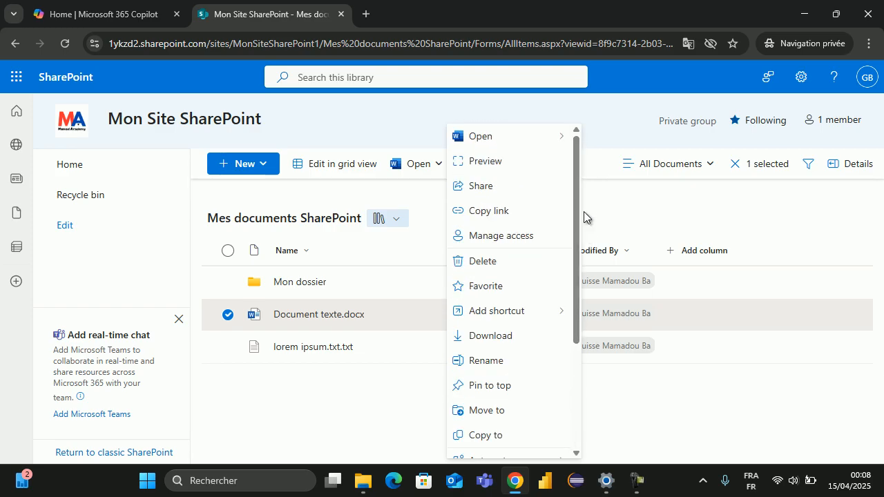
click(562, 136)
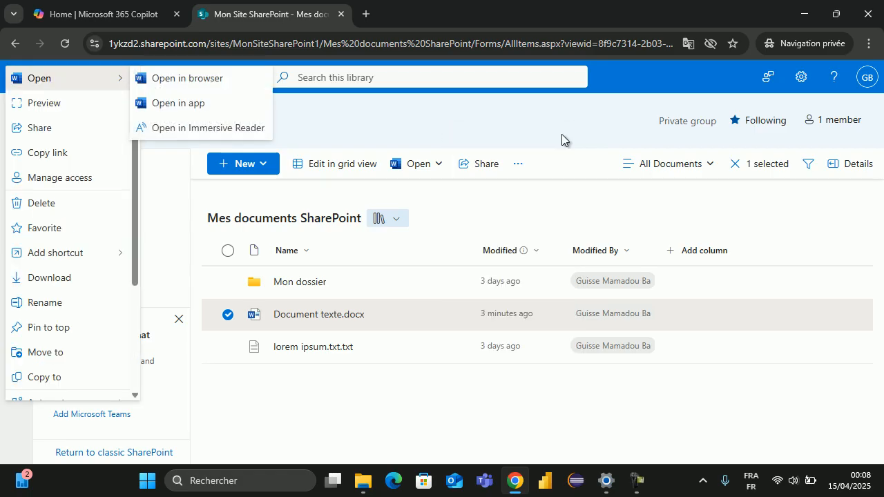
click(439, 315)
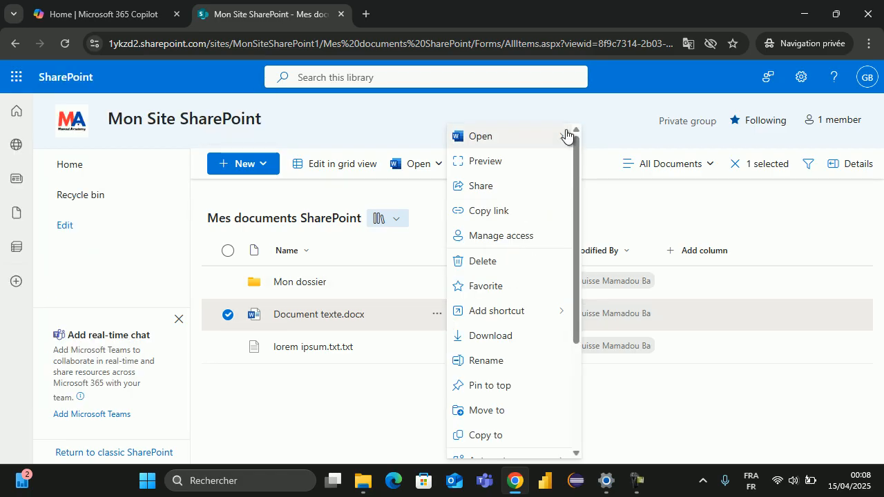
mouse_move(567, 137)
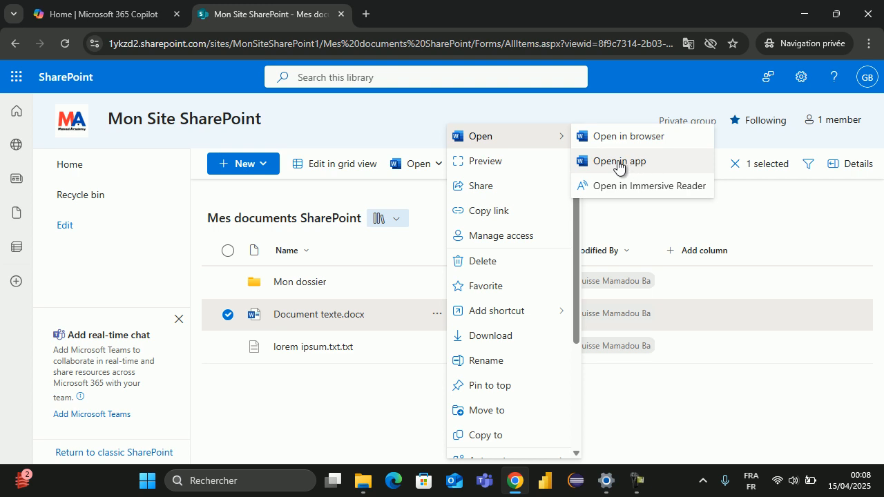
Step: Open Document texte.docx in the browser and dismiss the translation and account access notices
click(327, 320)
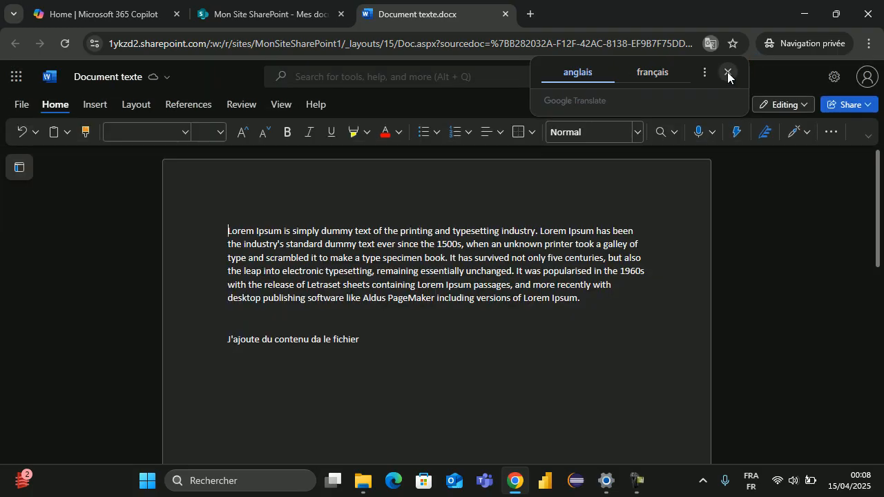
click(727, 72)
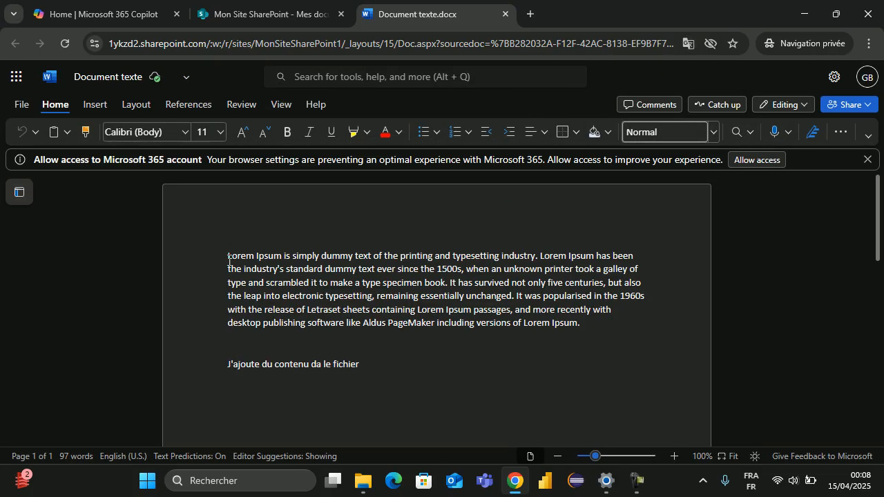
click(868, 160)
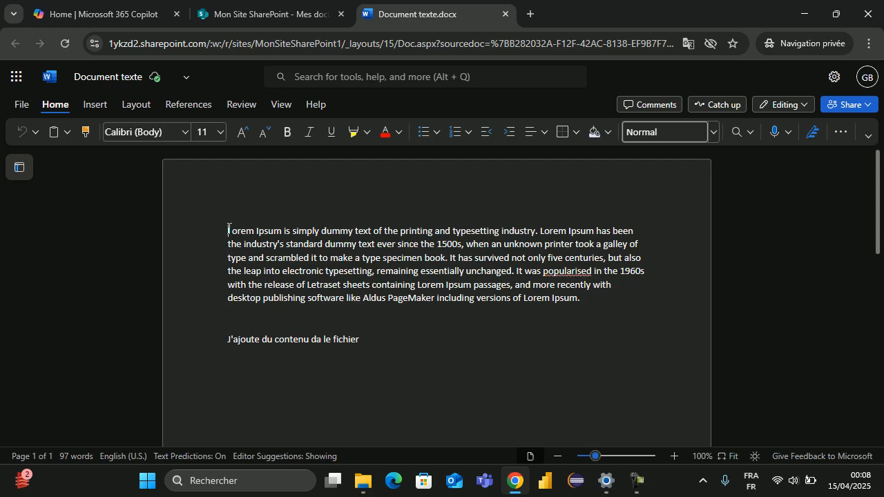
Step: Delete the last line "J'ajoute du contenu da le fichier" from the document
click(363, 341)
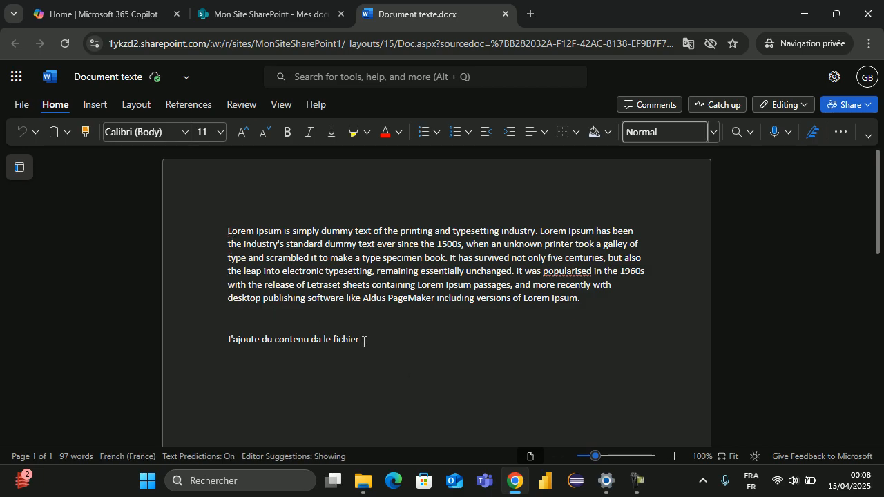
key(BackSpace)
key(BackSpace)
key(BackSpace)
key(BackSpace)
key(BackSpace)
key(BackSpace)
key(BackSpace)
key(BackSpace)
key(BackSpace)
key(BackSpace)
key(BackSpace)
key(BackSpace)
key(BackSpace)
key(BackSpace)
key(BackSpace)
key(BackSpace)
key(BackSpace)
key(BackSpace)
key(BackSpace)
key(BackSpace)
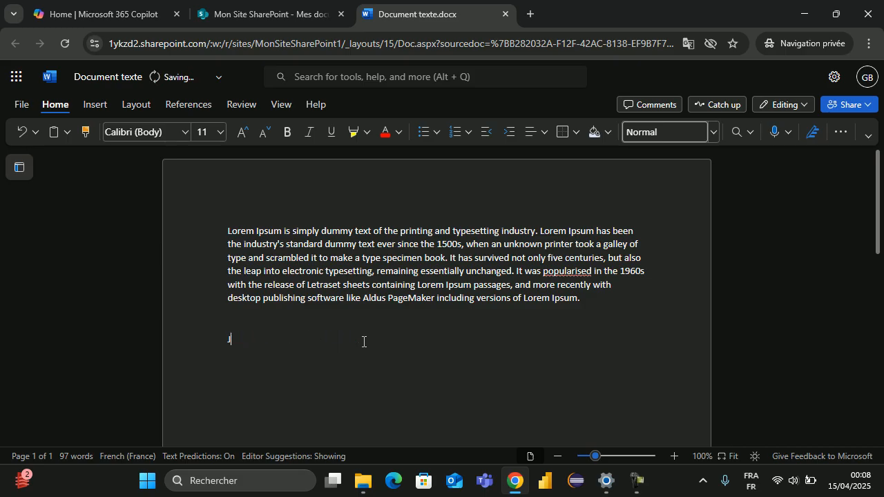
key(BackSpace)
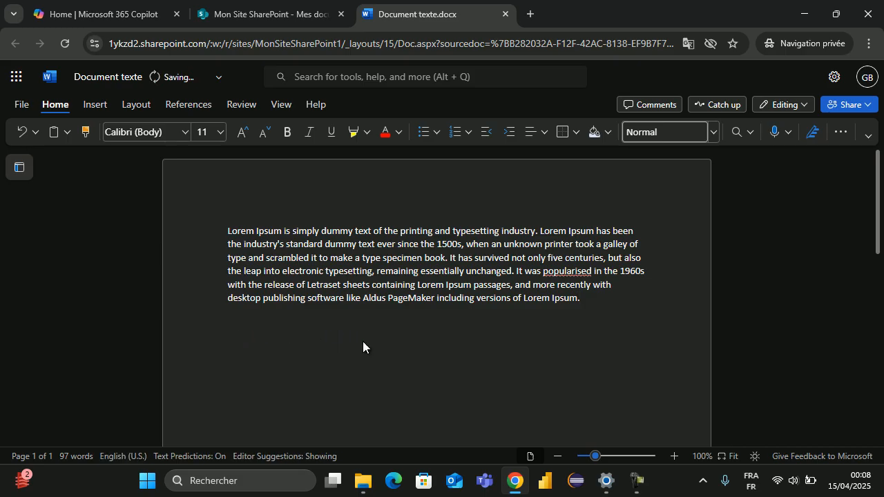
Step: Check the document's file name and location details and close the document to return to the library
click(133, 78)
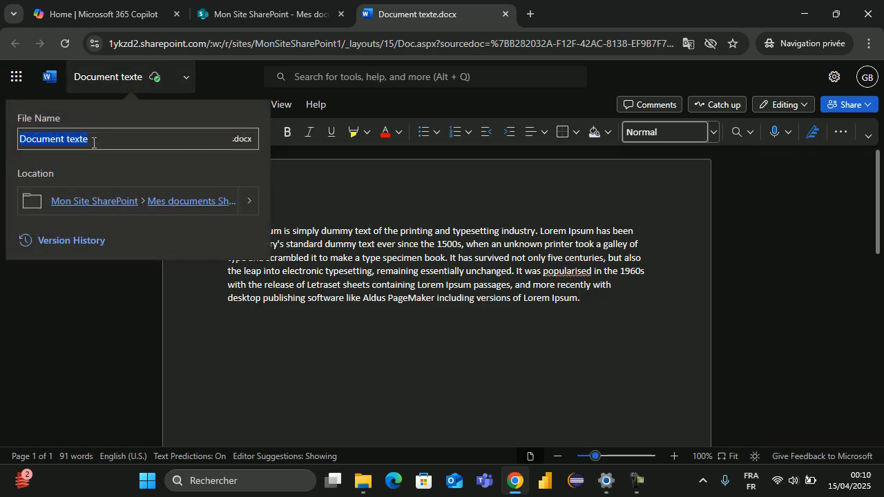
click(152, 78)
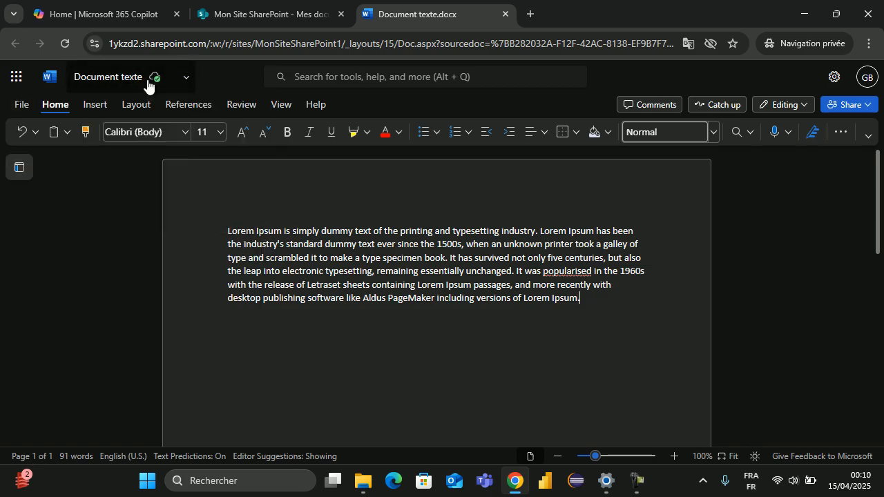
click(505, 14)
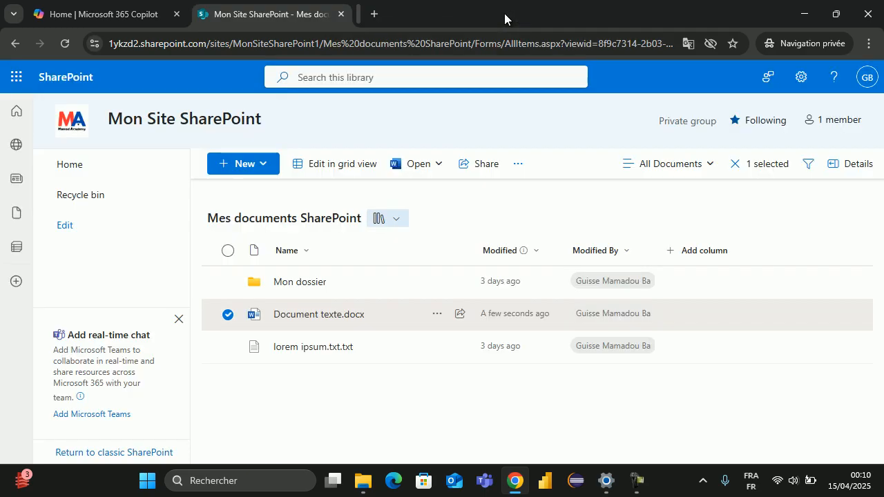
Step: Deselect Document texte.docx and review the actions for the Mon dossier folder, including its folder color choices
click(228, 315)
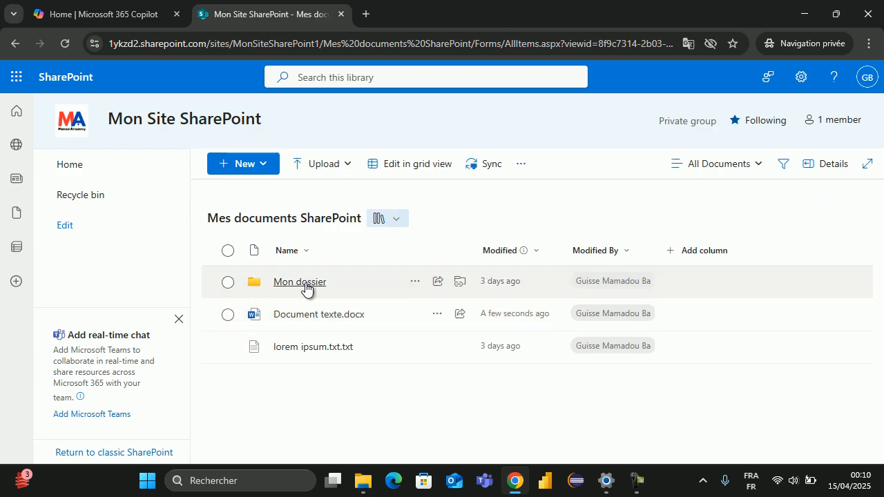
click(416, 289)
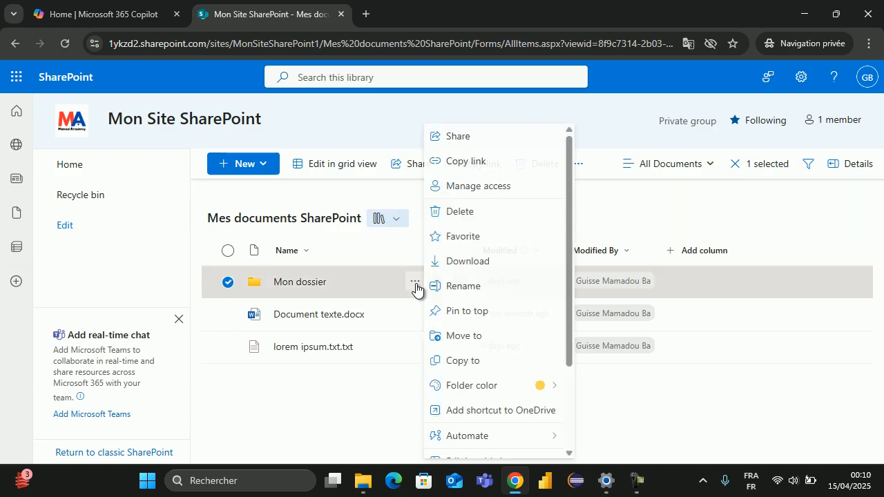
drag(570, 280, 574, 377)
click(558, 271)
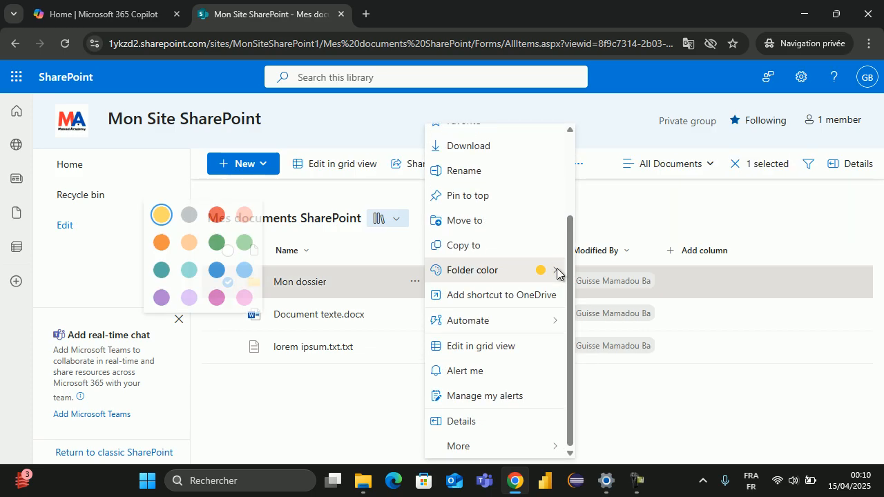
click(415, 282)
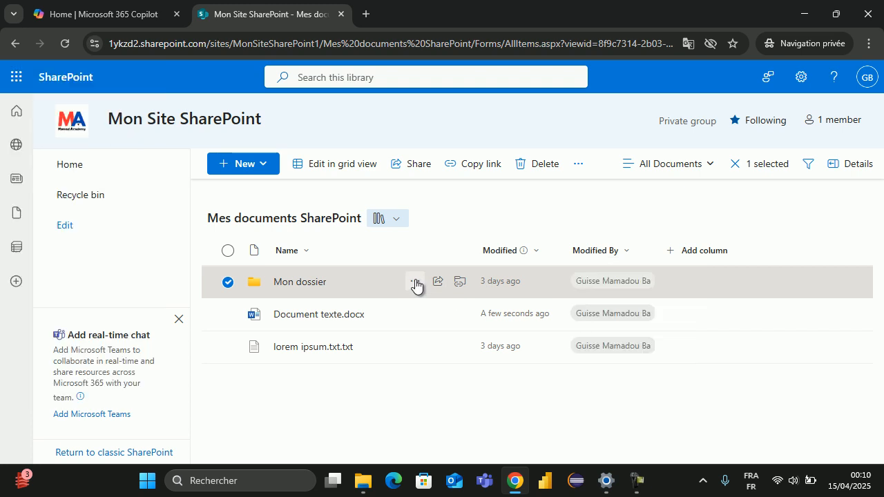
mouse_move(559, 391)
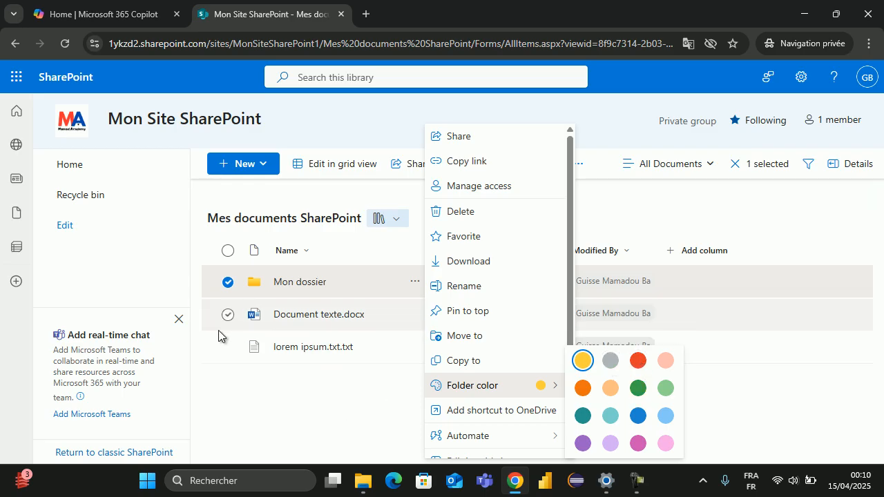
Step: Select only lorem ipsum.txt.txt and delete it, sending it to the site recycle bin
click(228, 349)
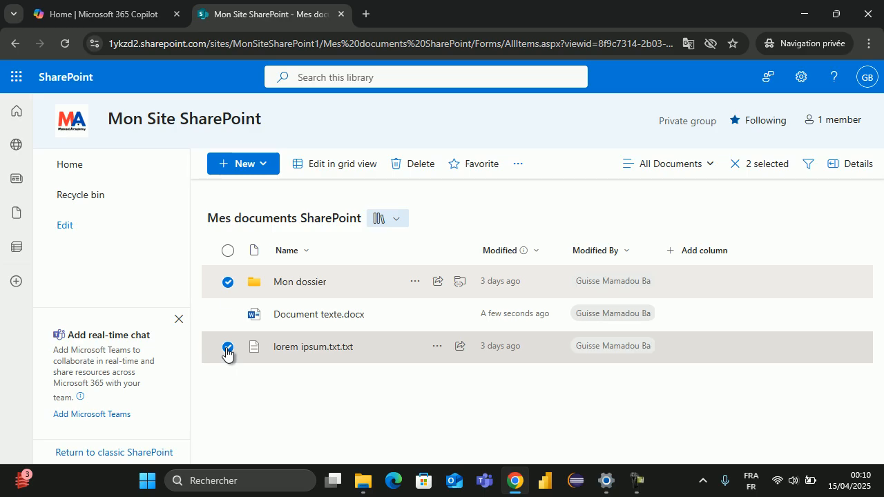
click(227, 282)
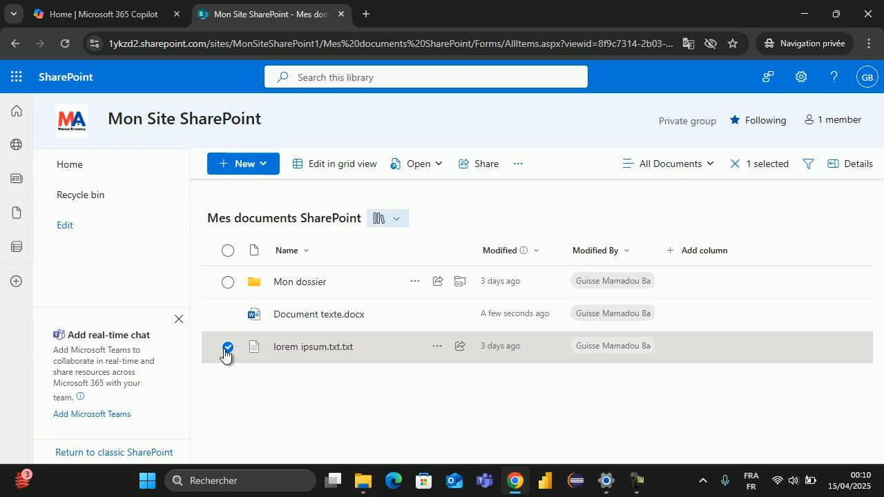
click(438, 347)
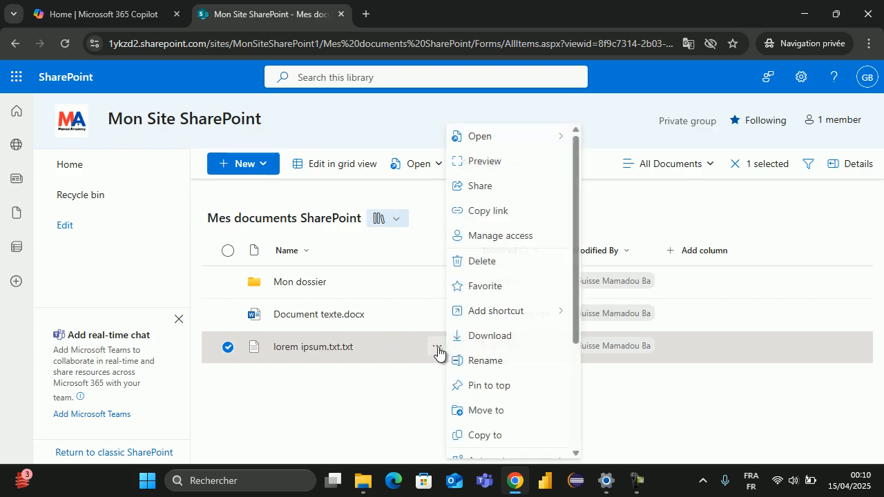
click(510, 263)
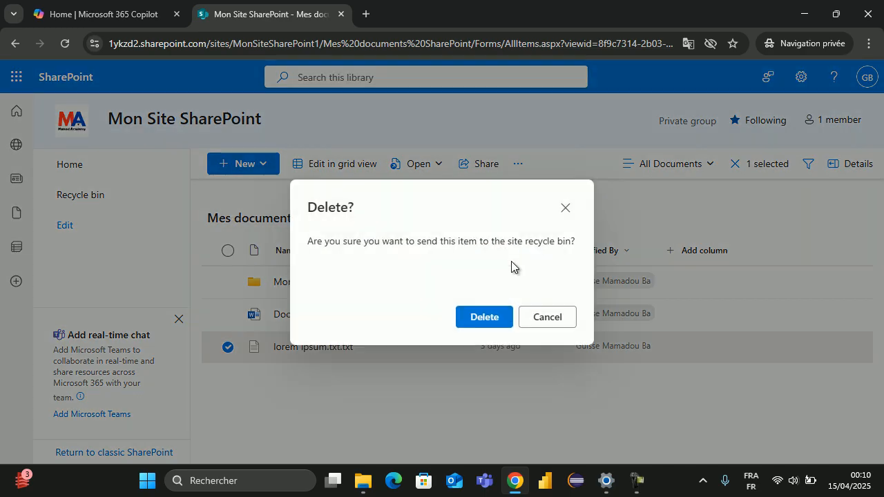
click(484, 321)
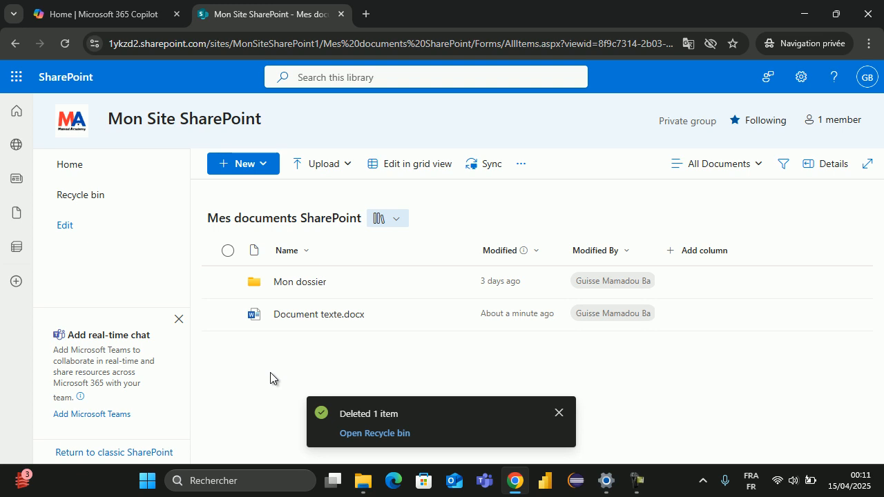
Step: Delete all remaining library items, Mon dossier and Document texte.docx, together and reload the library page
click(228, 252)
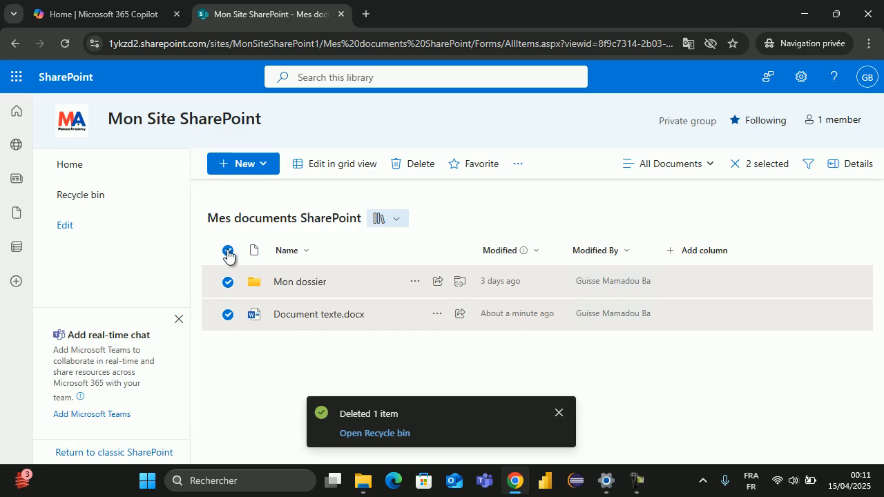
click(413, 168)
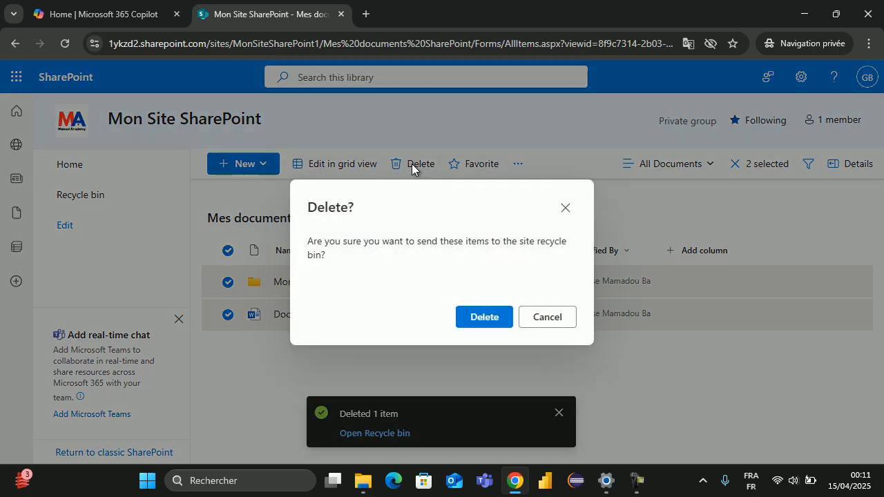
click(491, 324)
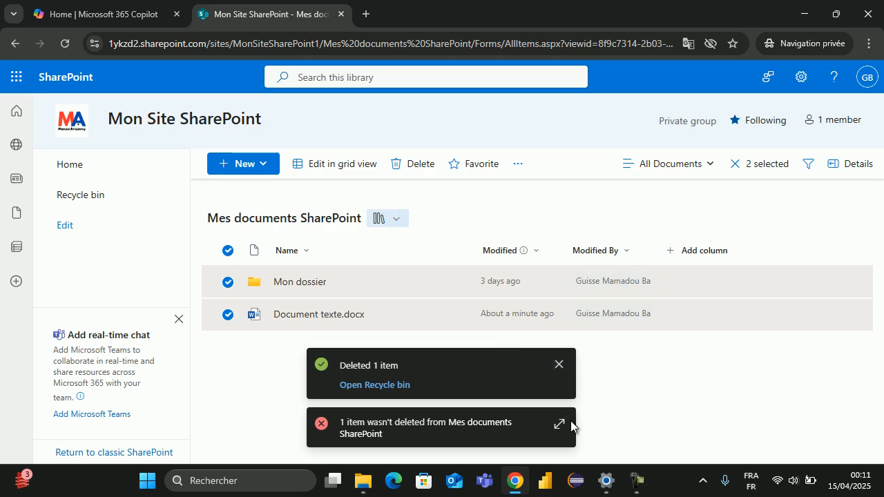
click(559, 364)
click(66, 46)
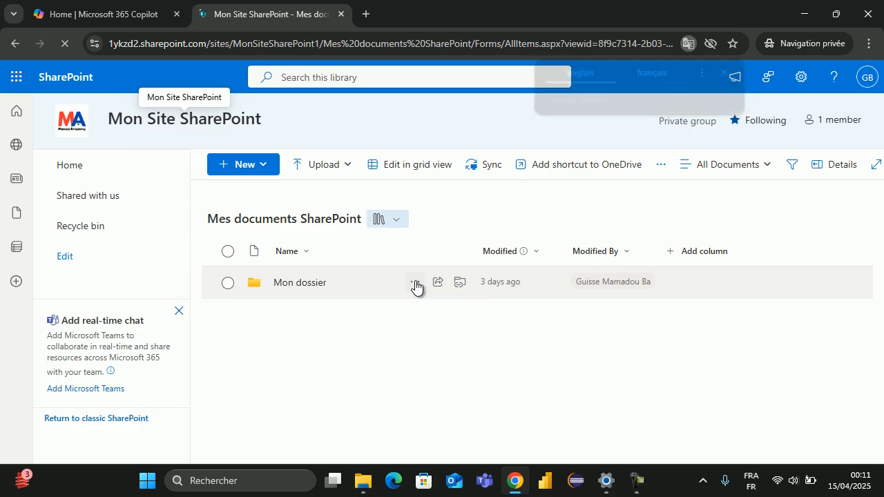
Step: Delete the Mon dossier folder from the Mes documents SharePoint library and dismiss the notification
click(415, 283)
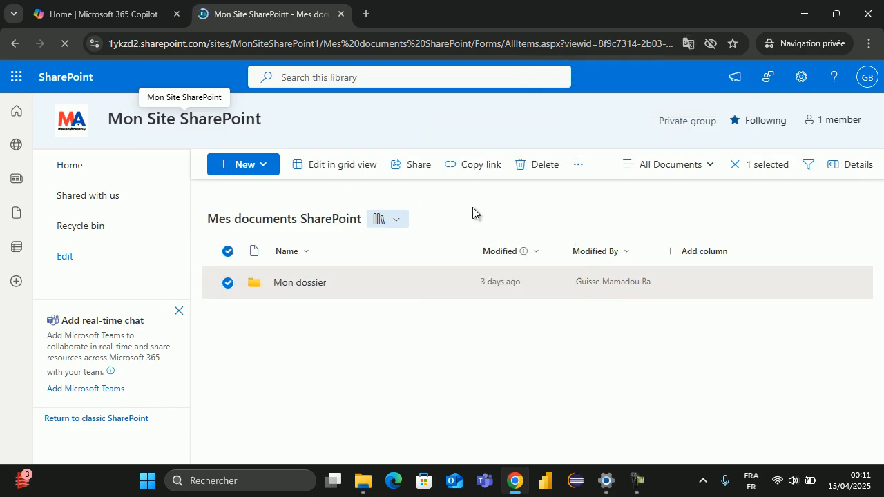
click(474, 213)
click(490, 320)
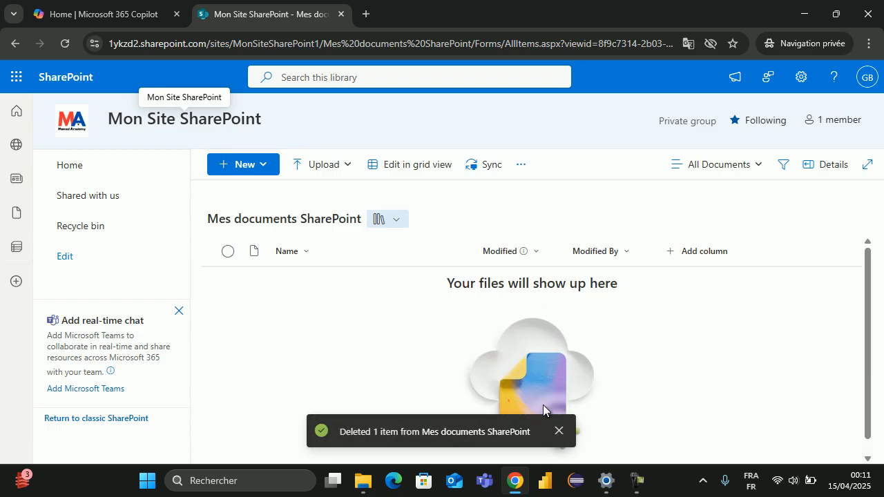
click(563, 435)
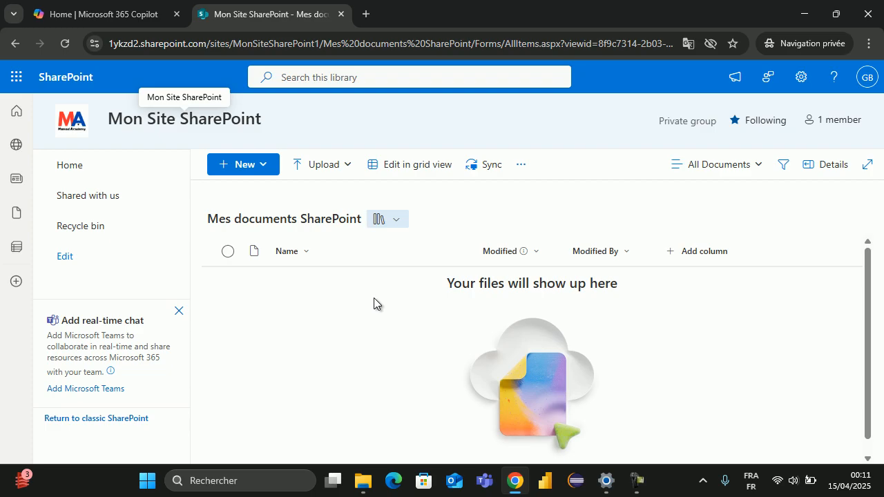
Step: Upload the Document texte file from the Site SharePoint folder in Téléchargements to the library and dismiss the sign-in prompt
click(348, 170)
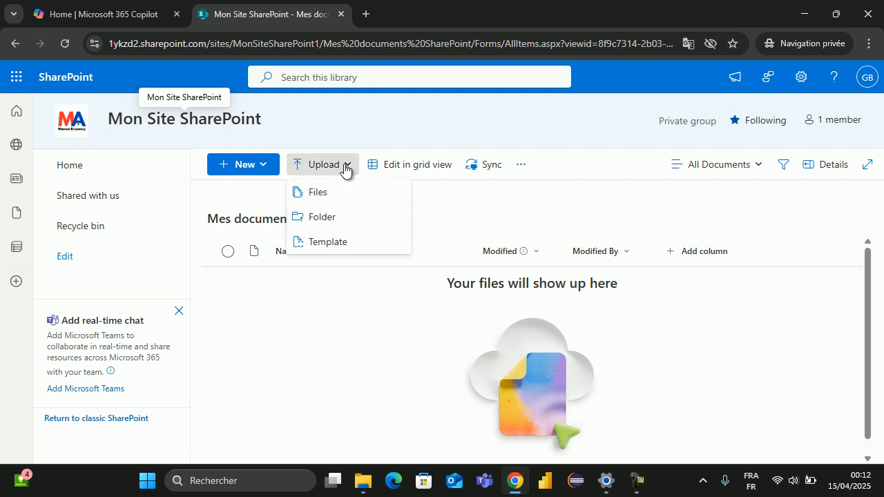
click(345, 169)
click(345, 169)
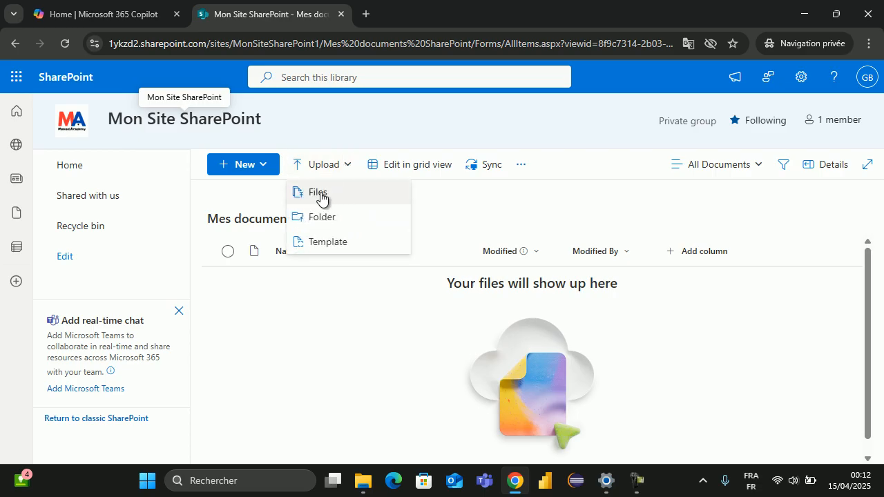
click(320, 193)
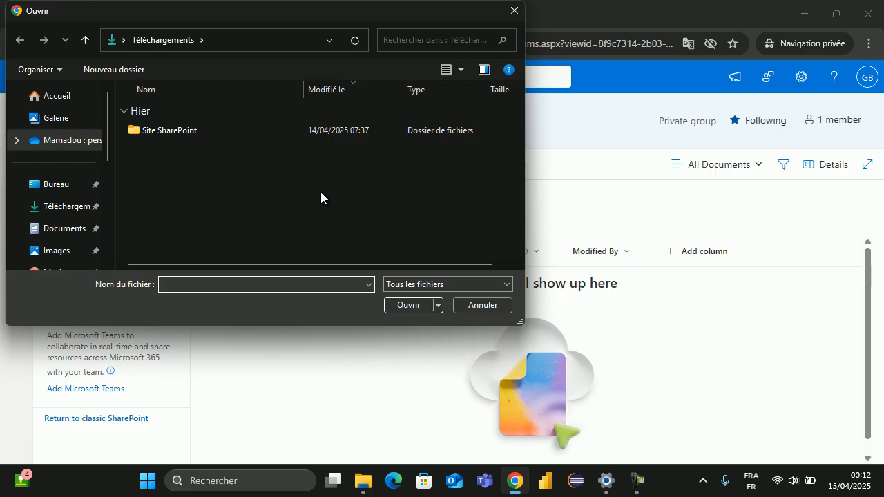
double_click(180, 129)
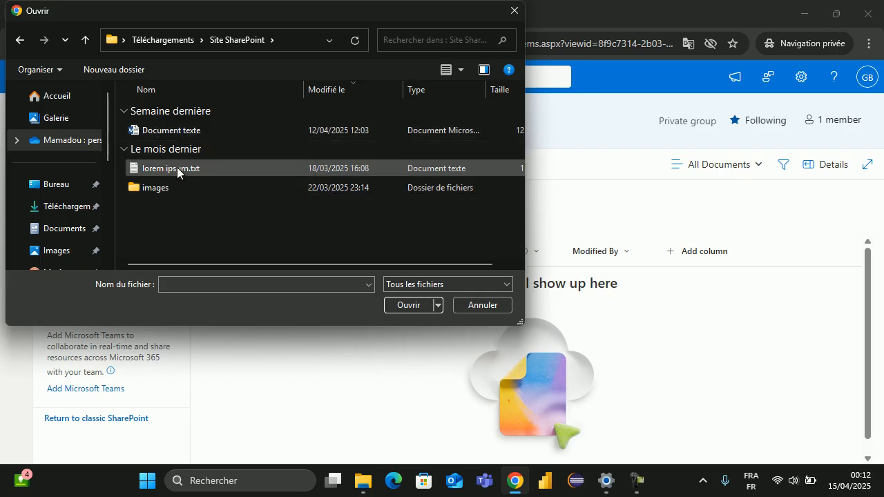
double_click(179, 130)
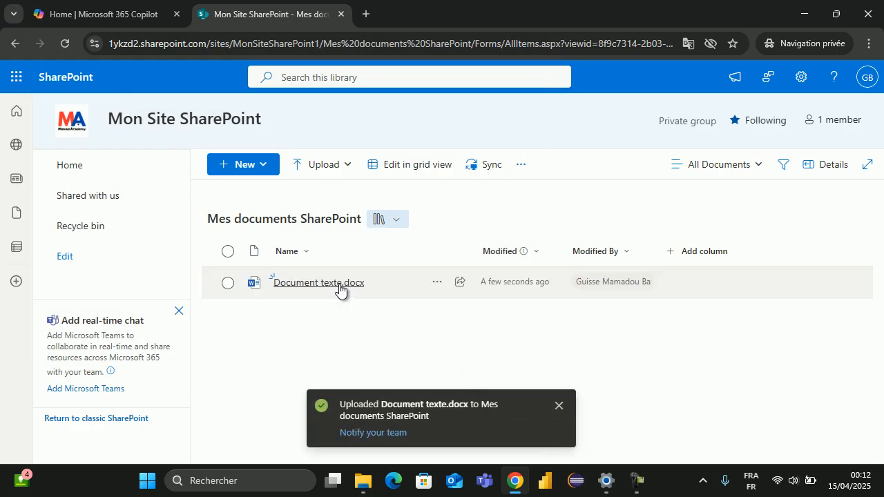
click(339, 289)
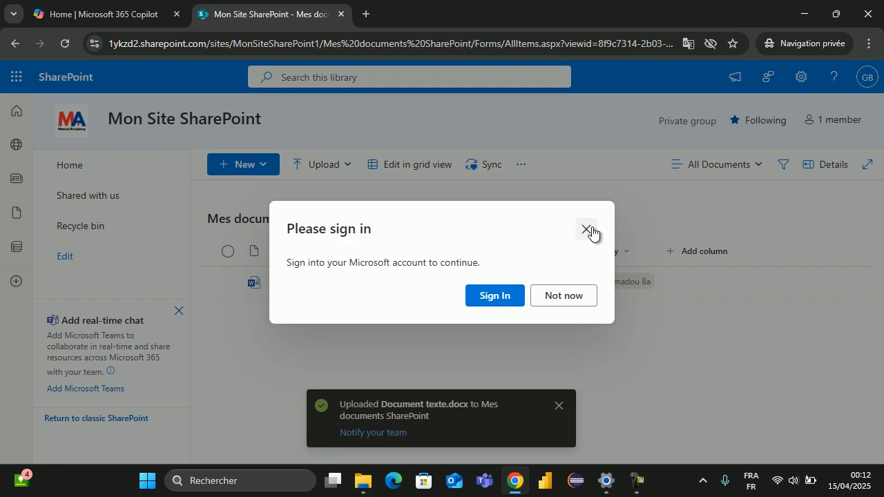
click(486, 295)
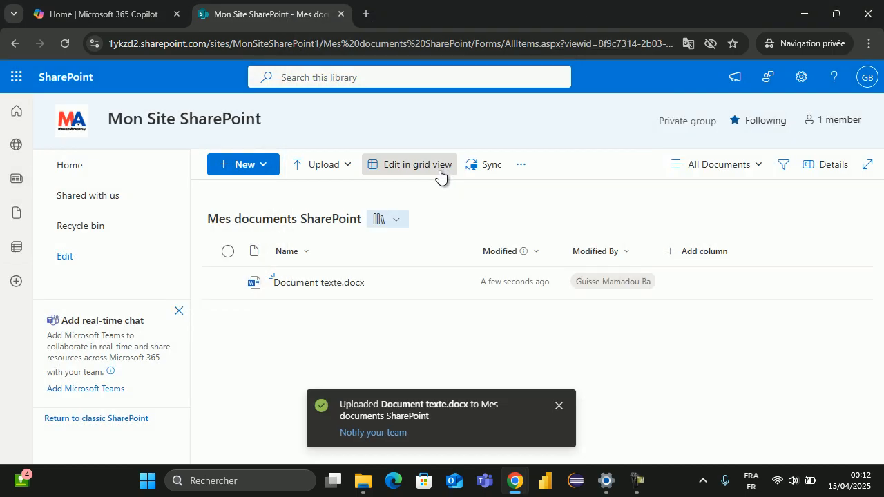
Step: Upload the lorem ipsum.txt file from the Site SharePoint folder to the library and dismiss the upload notifications
click(347, 168)
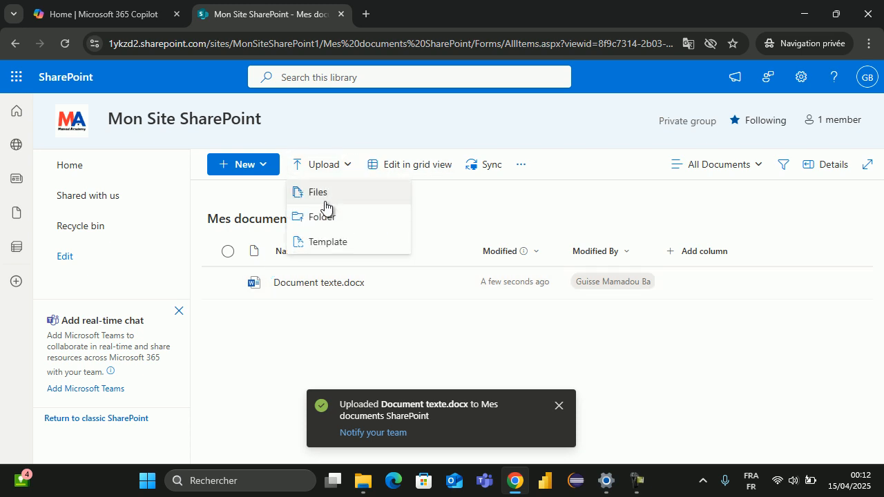
click(326, 199)
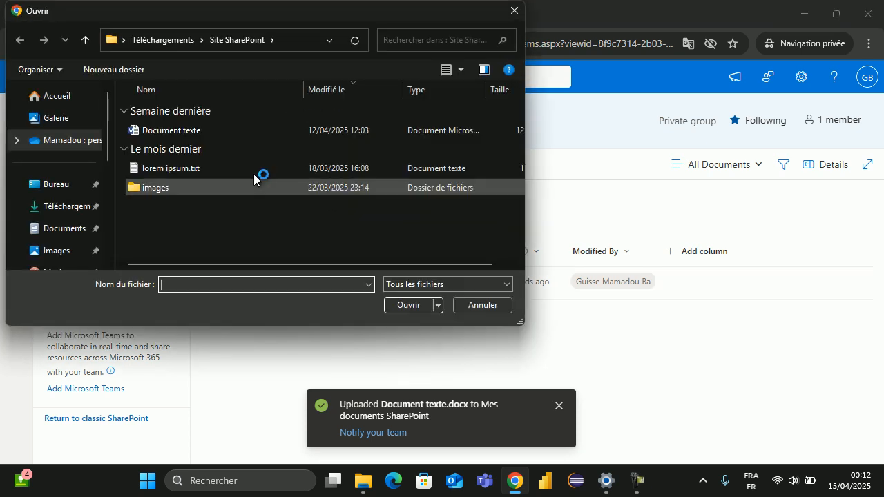
double_click(197, 166)
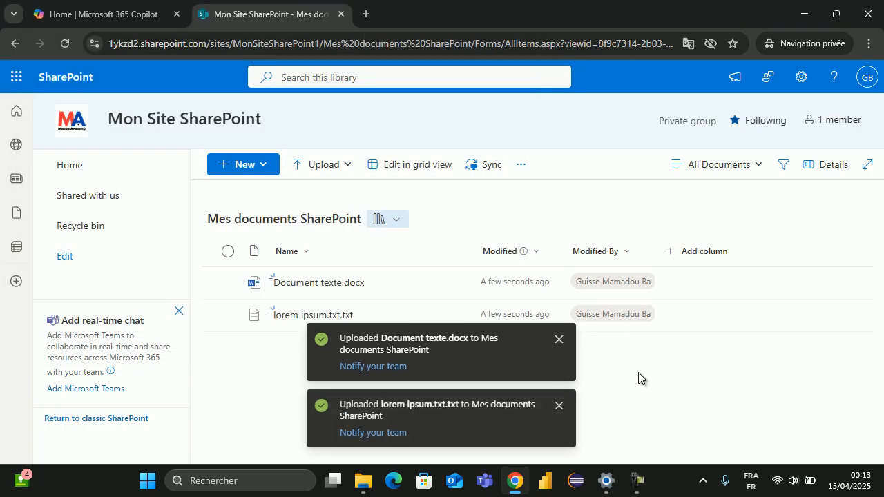
click(559, 339)
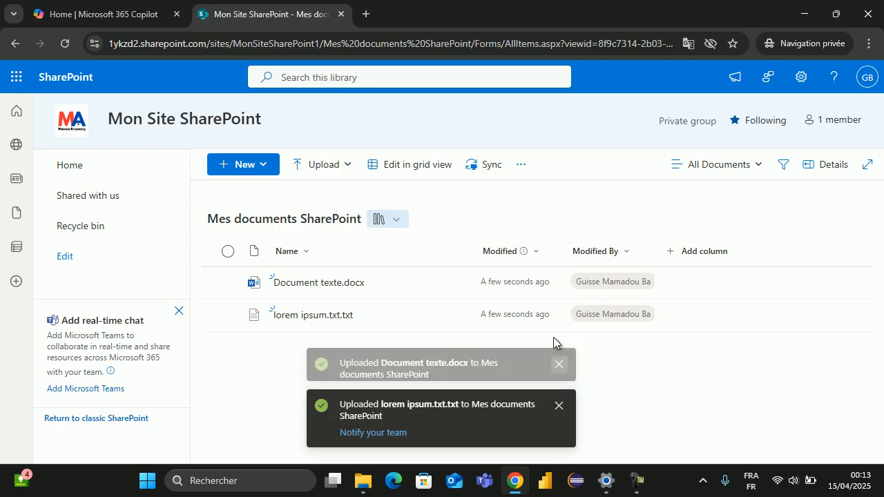
click(559, 409)
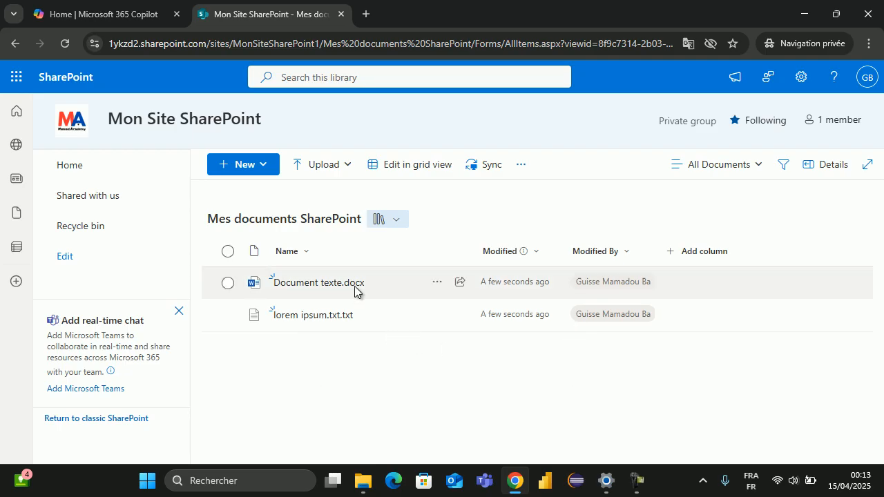
Step: Open lorem ipsum.txt.txt in the online viewer to check its text, and return to the library
click(312, 317)
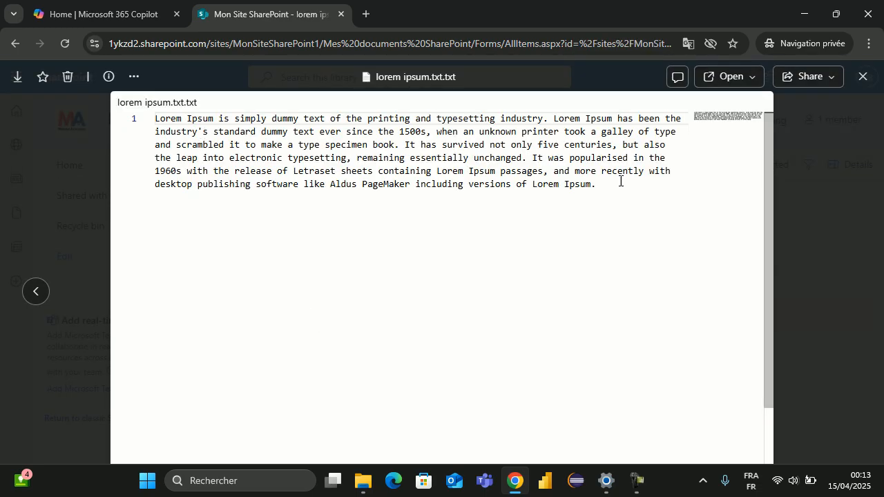
click(592, 188)
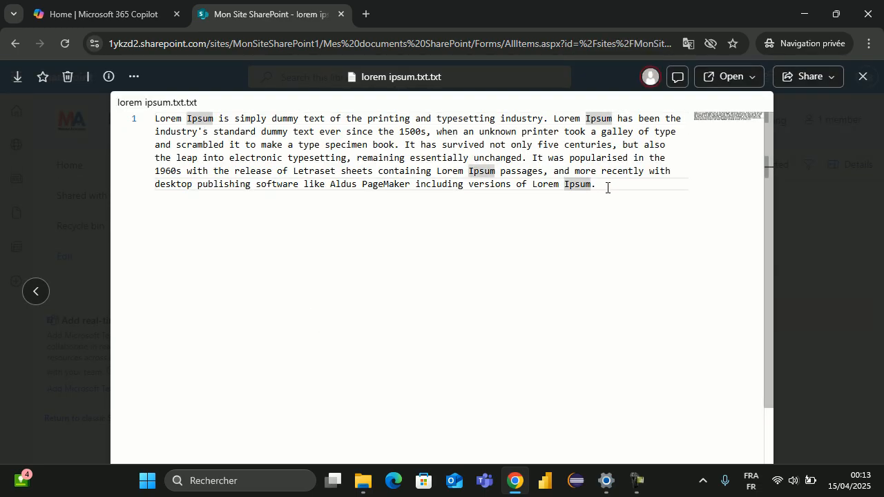
click(608, 188)
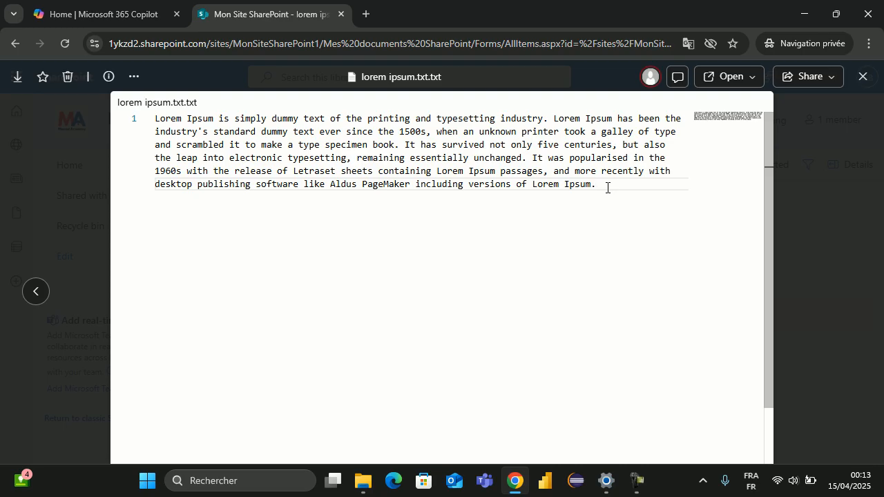
click(868, 83)
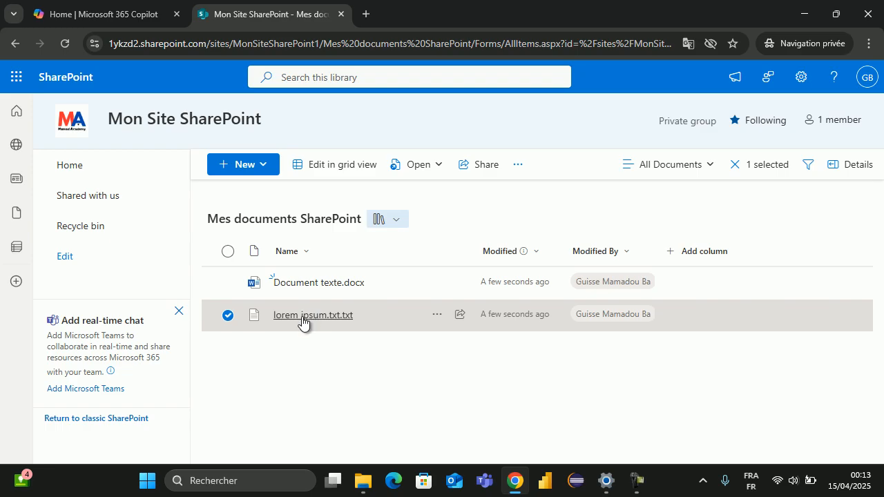
click(303, 316)
click(632, 187)
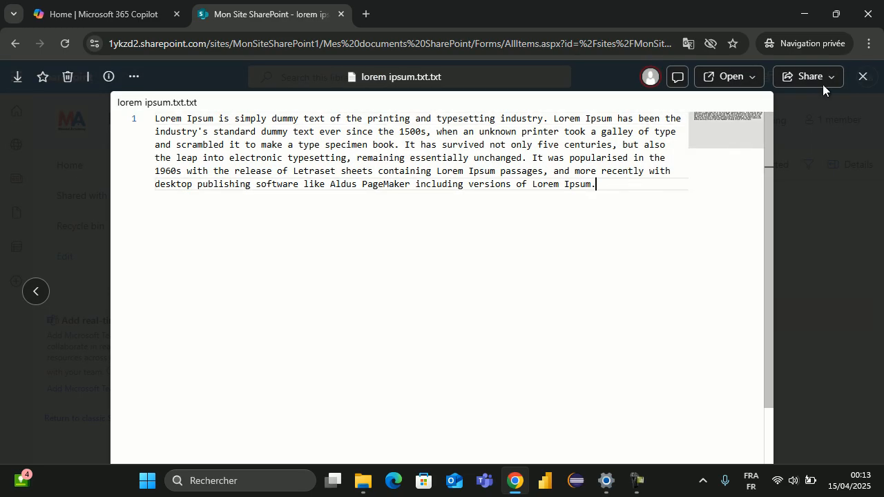
click(863, 77)
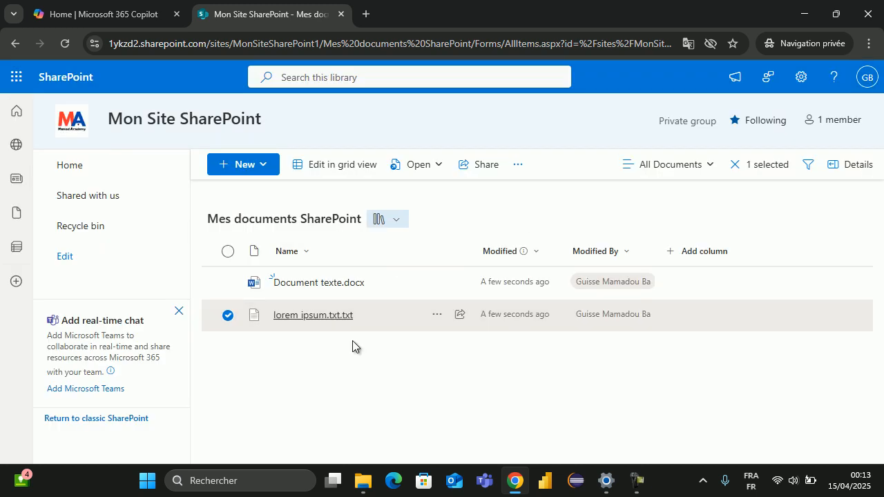
Step: Create a yellow folder named Mon dossier in the library and deselect lorem ipsum.txt.txt
click(268, 170)
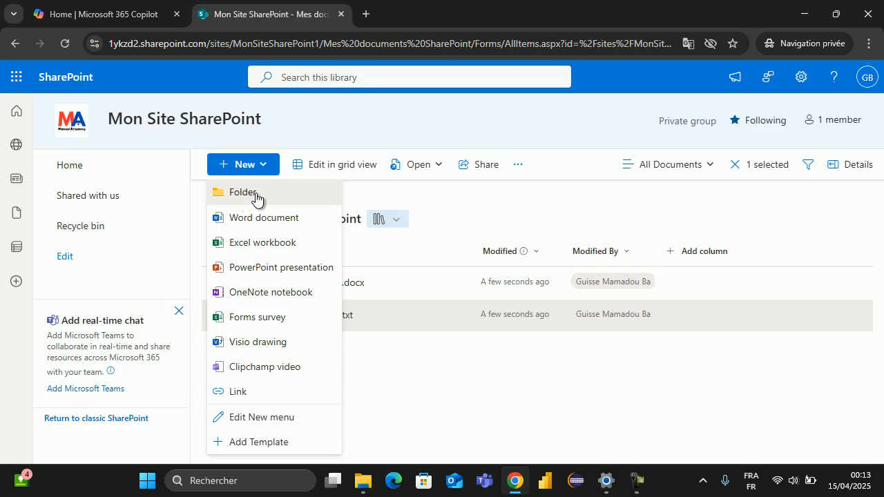
click(256, 195)
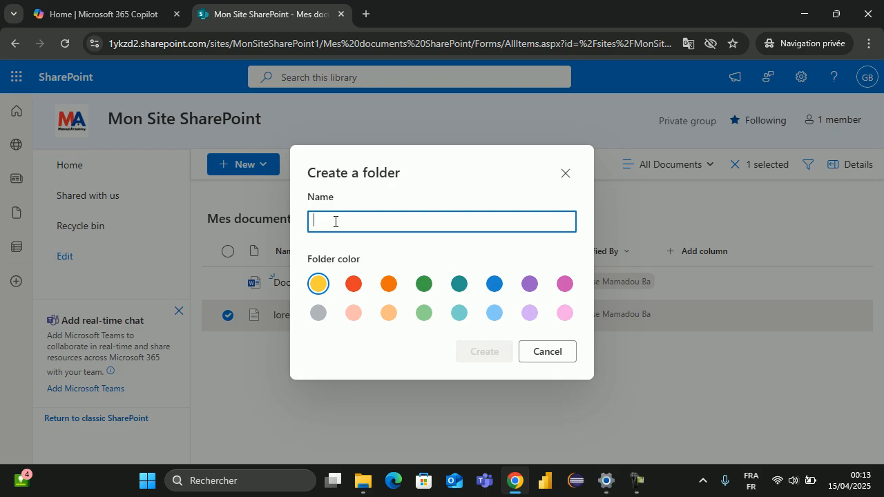
text(m)
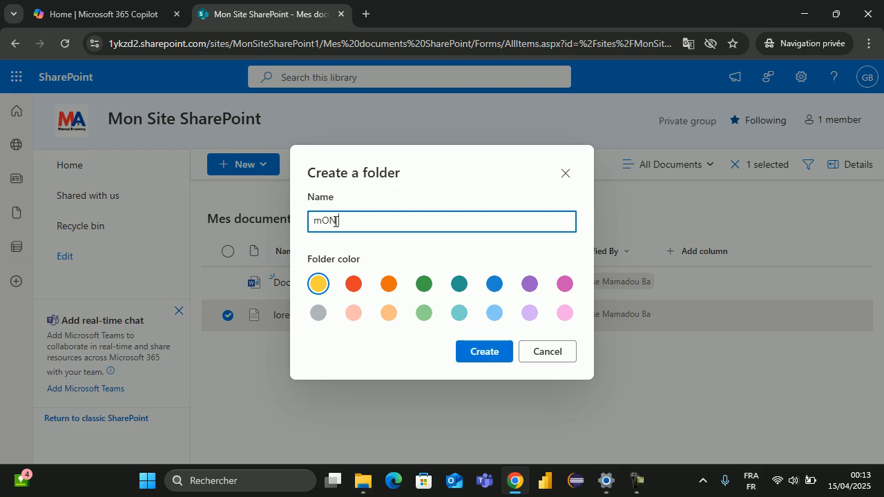
text(ON)
key(BackSpace)
key(BackSpace)
key(BackSpace)
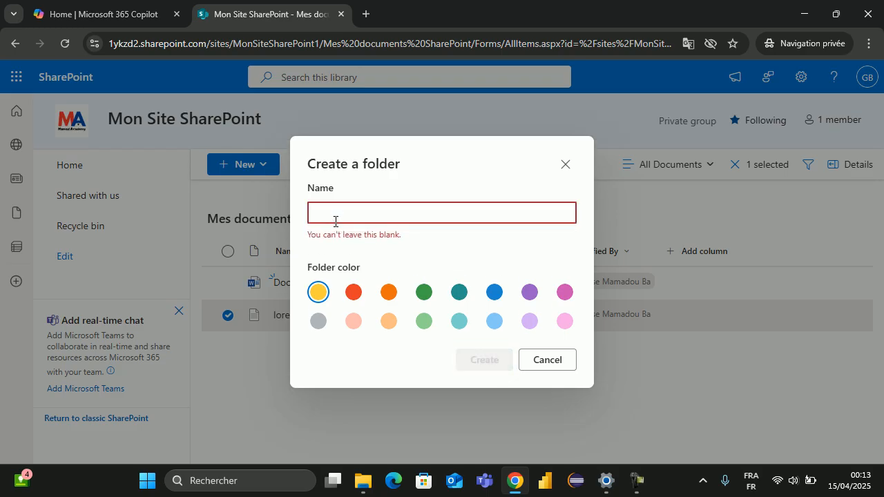
text(Mon dossier)
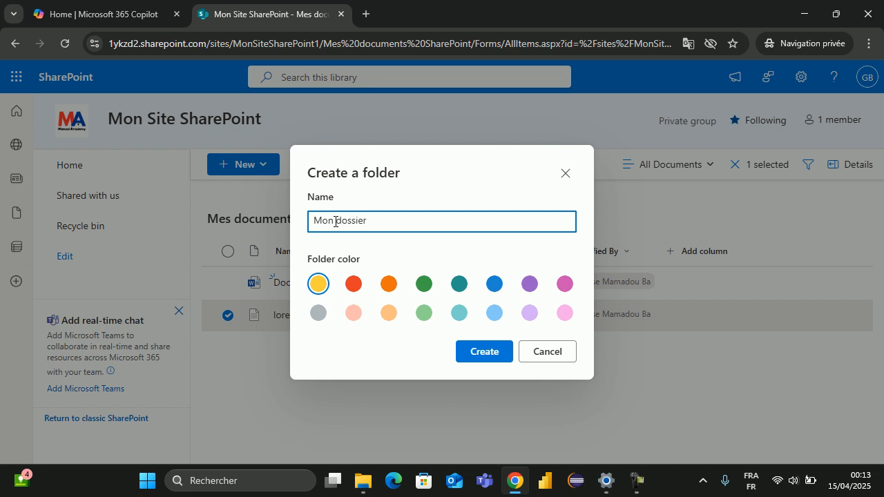
click(482, 354)
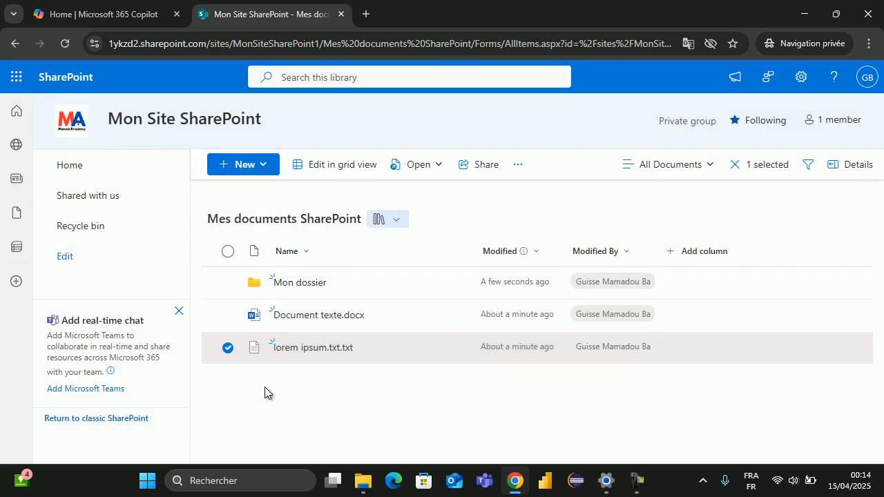
click(228, 348)
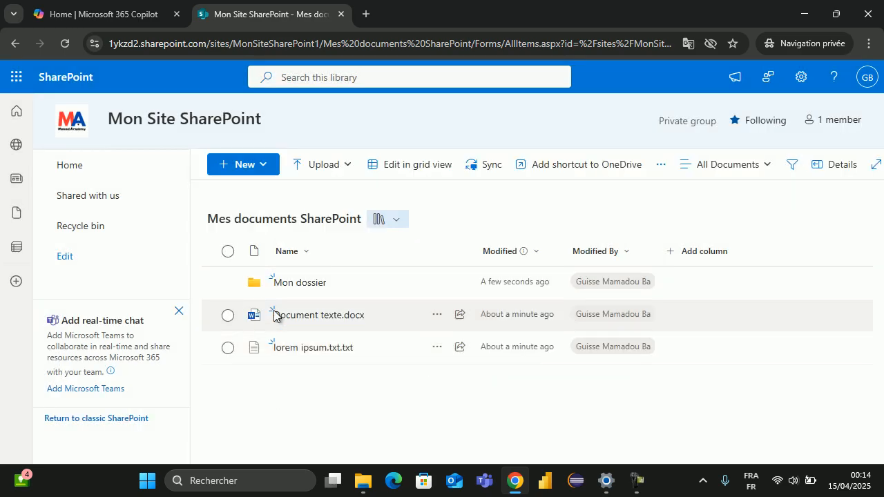
Step: Open the Mon dossier folder and create a new Word document inside it
click(299, 283)
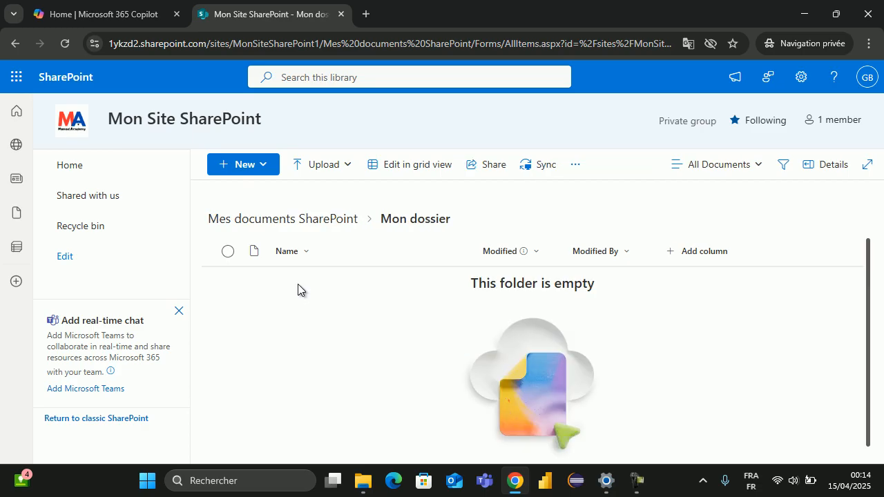
click(266, 172)
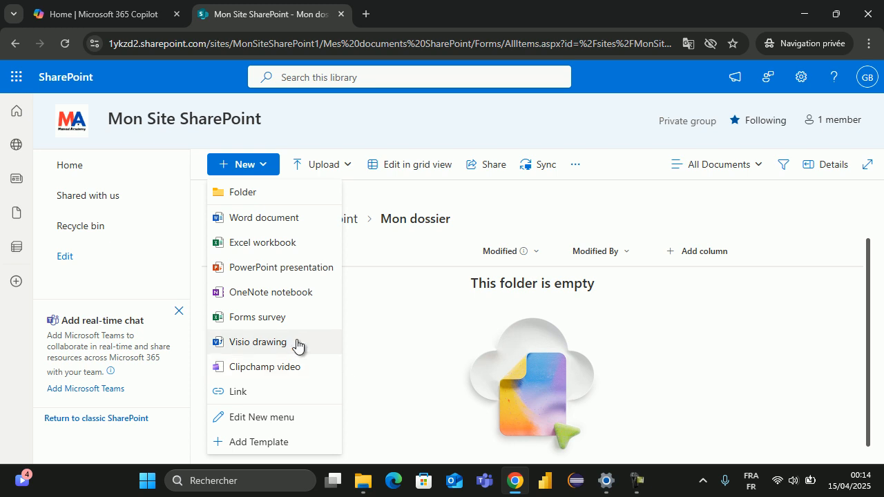
click(261, 219)
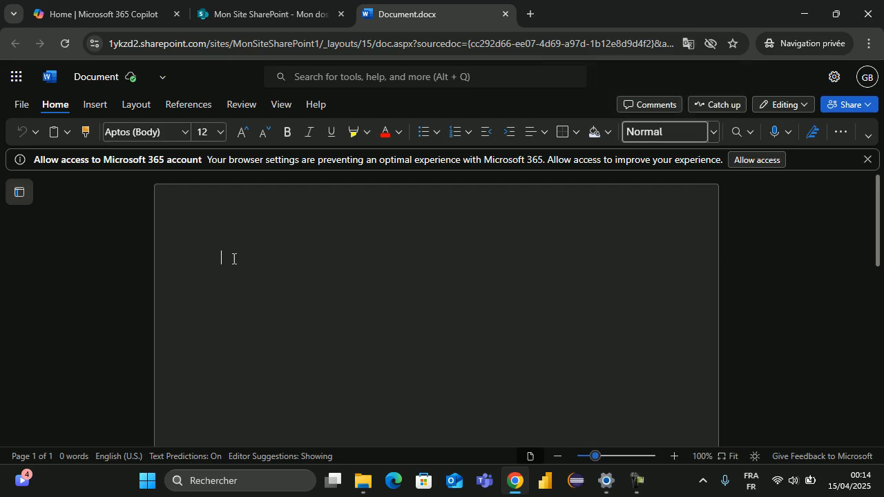
Step: Write "Fichier word online." as the first line of the new document and start a new paragraph
text(Fichier w)
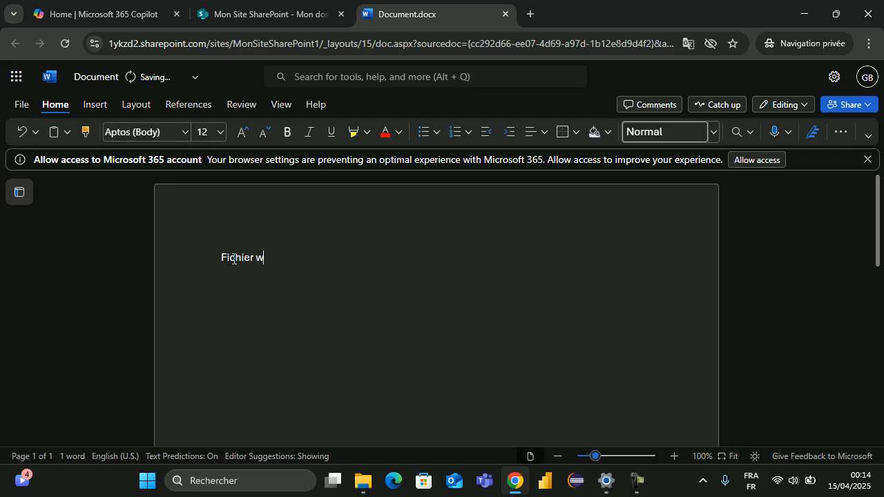
text(ord online)
text(.)
key(Return)
Step: Write "Contenu du fichier word du bibliothèque" as the document's second paragraph
text(c)
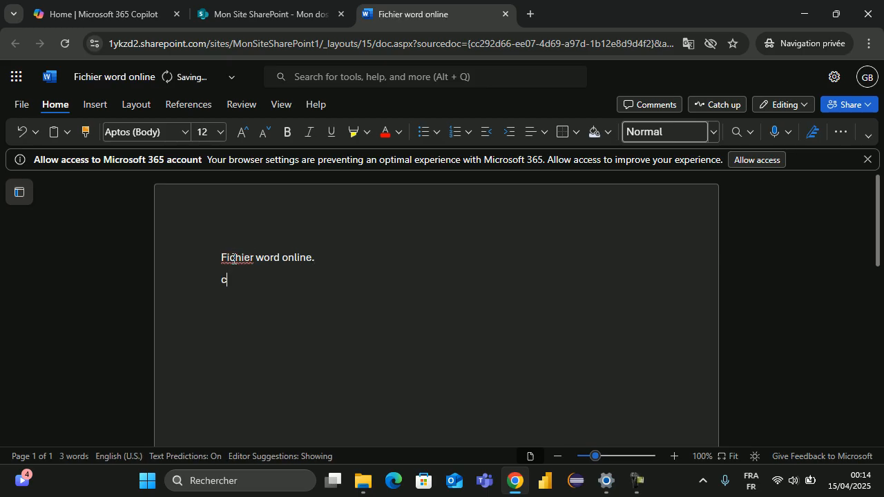
text(ontenu d)
text(u wor)
key(BackSpace)
key(BackSpace)
key(BackSpace)
text(fichier word)
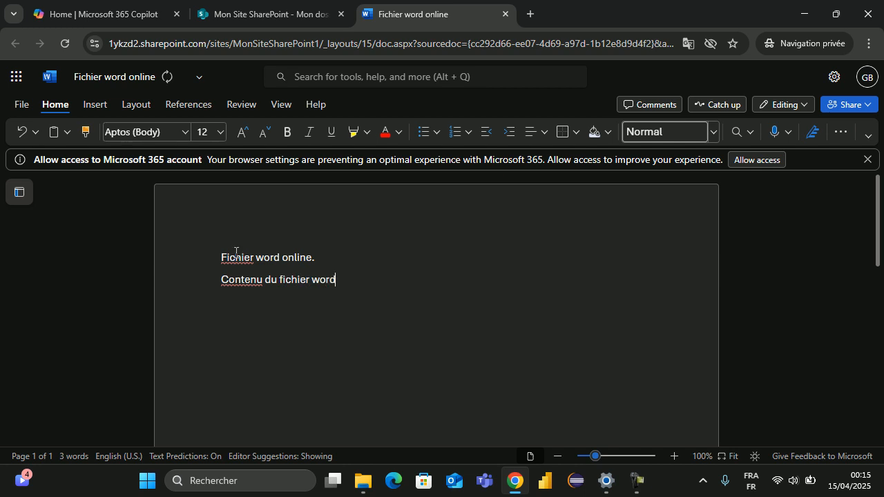
text( du bibliothèque)
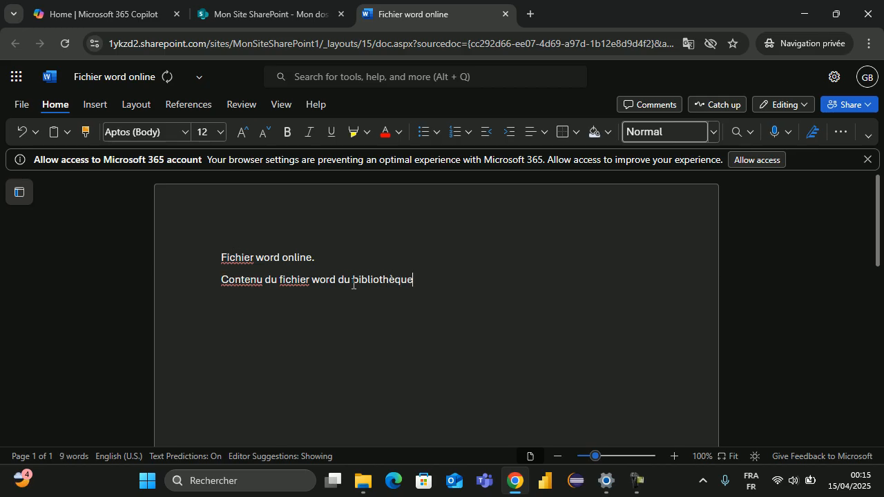
Step: Change "du" to "de la" before "bibliothèque" in the document's second paragraph
click(352, 281)
key(BackSpace)
text(e la)
Step: Extend the second paragraph after "bibliothèque" with "de documents SharePoint."
key(Right)
key(Right)
key(Right)
key(Right)
key(Right)
key(Right)
key(Right)
key(Right)
key(Right)
key(Right)
key(Right)
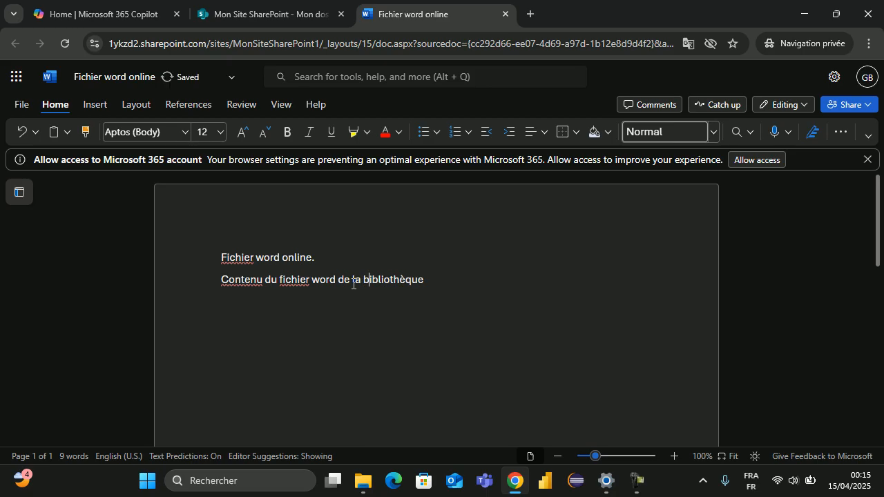
text(de documents SharePoint.)
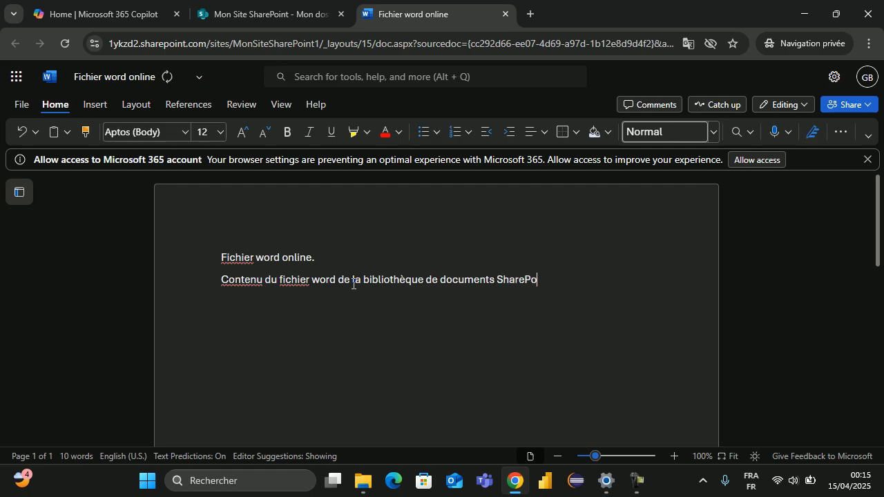
Step: Rename the Word document as "Mon fichier word" and close it to return to the Mon dossier folder
click(128, 81)
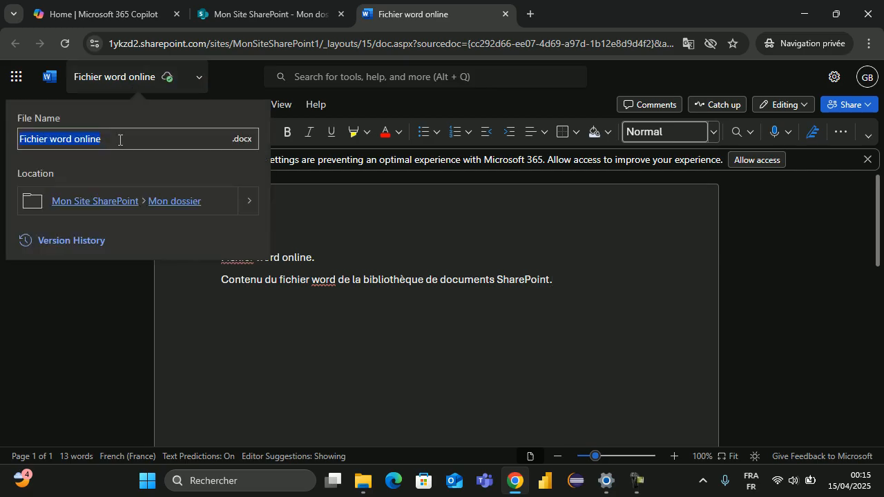
text(Mon fichie)
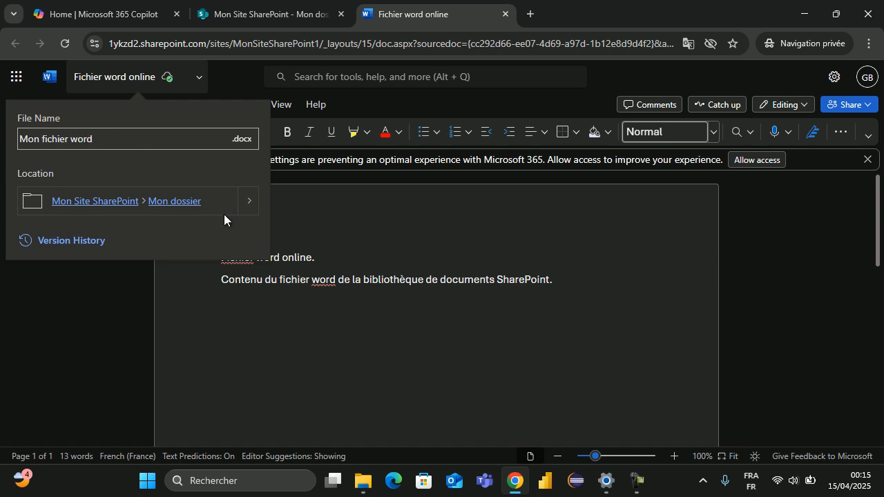
key(Return)
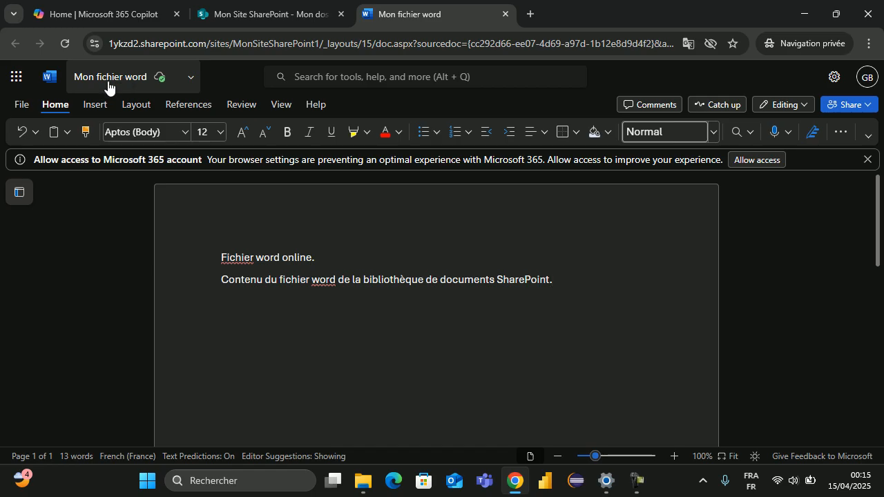
click(506, 14)
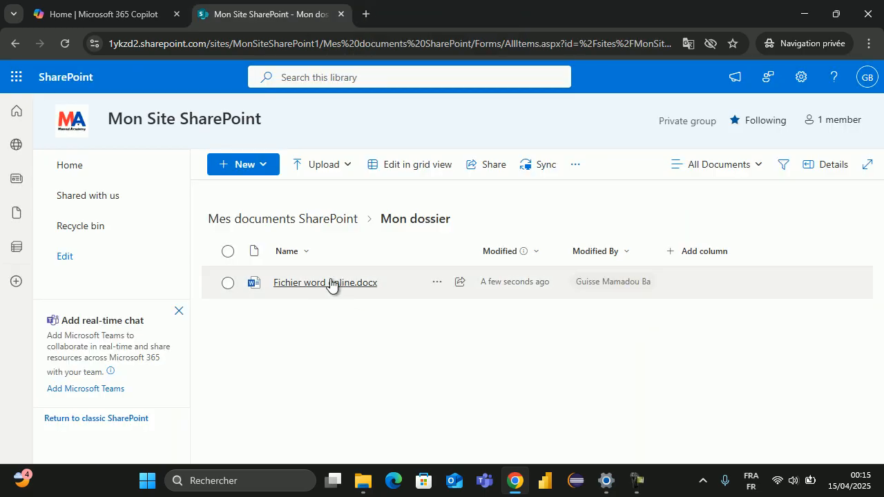
Step: Create a new Excel workbook inside the Mon dossier folder
mouse_move(327, 288)
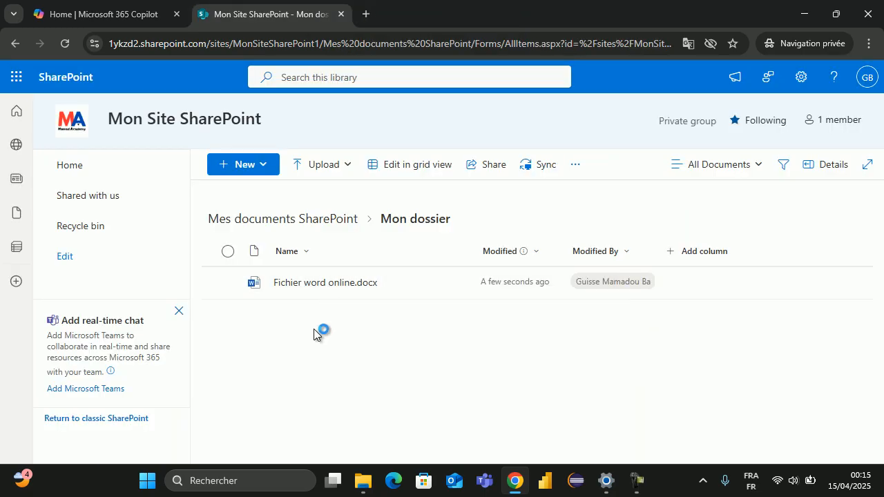
click(264, 167)
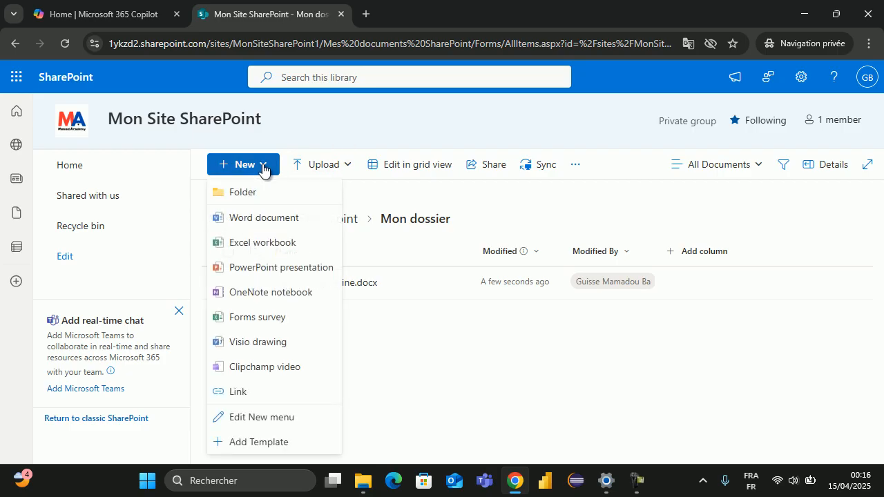
click(265, 243)
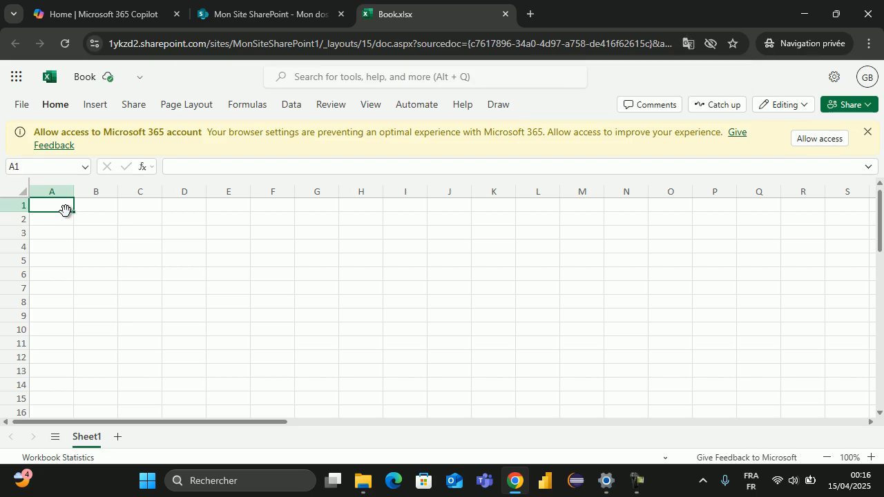
Step: Enter "Ma colonne" in cell A1 and widen column A slightly beyond the text
text(Ma colonne)
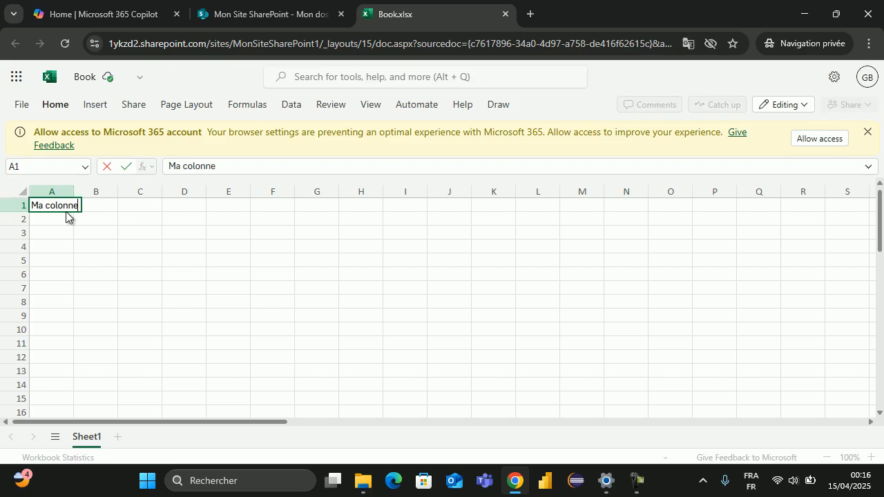
key(Return)
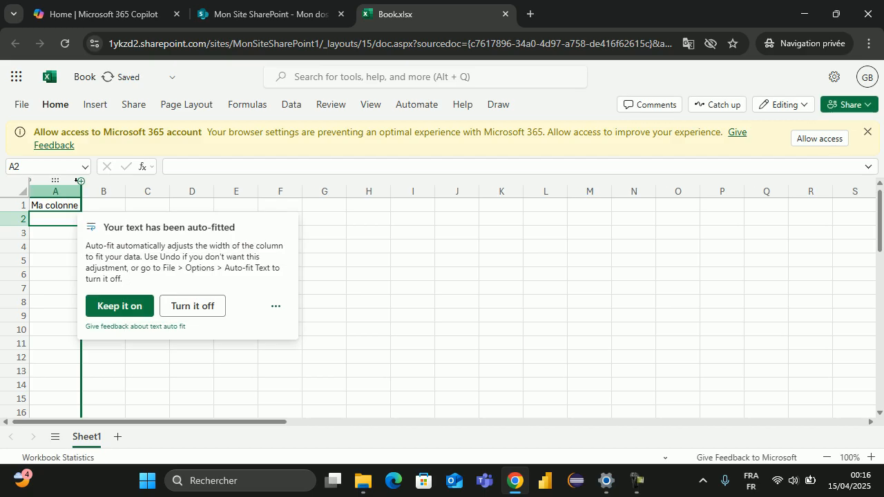
drag(81, 193, 95, 193)
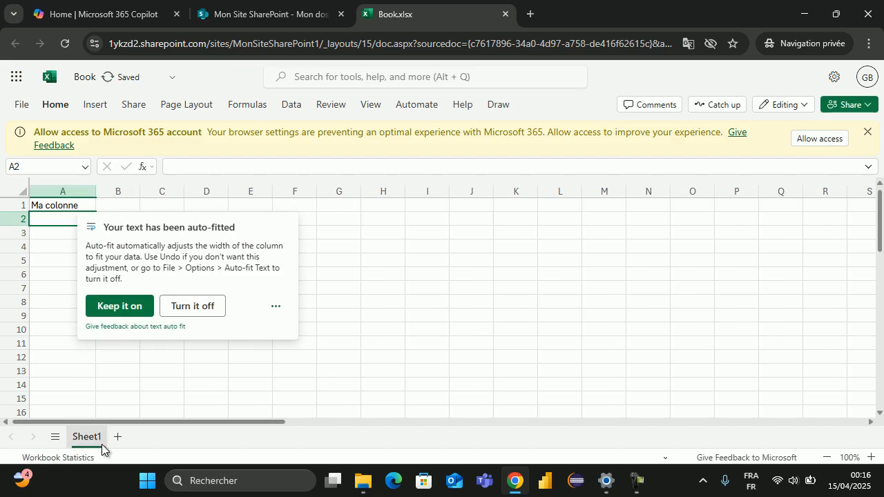
Step: Rename the workbook's only sheet as "Ma feuille Excel"
click(93, 439)
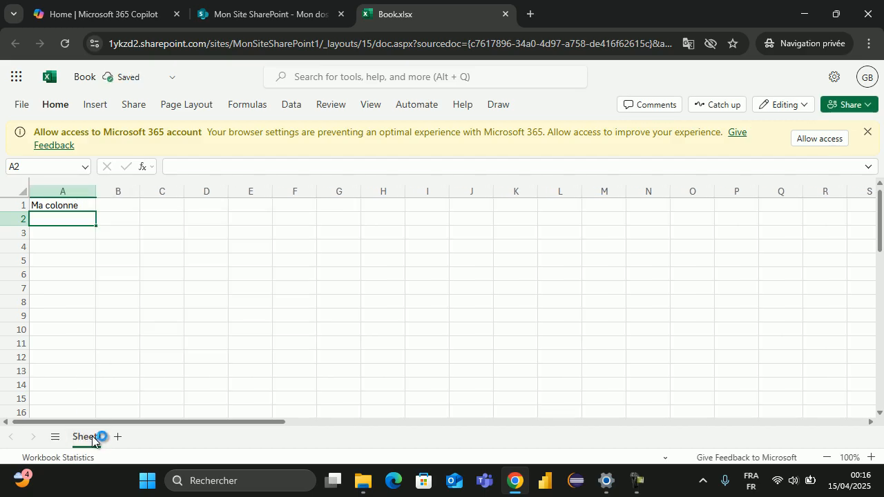
key(BackSpace)
key(BackSpace)
key(BackSpace)
key(BackSpace)
text(M)
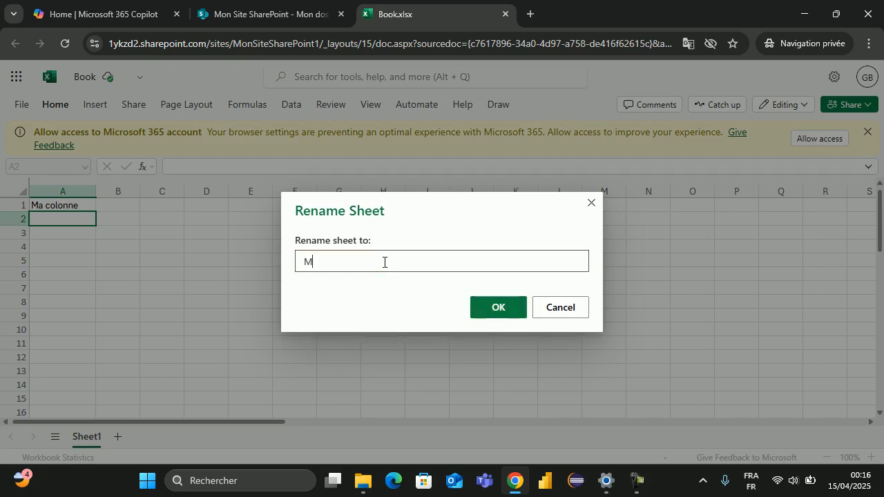
text(a feuille Excel)
key(Return)
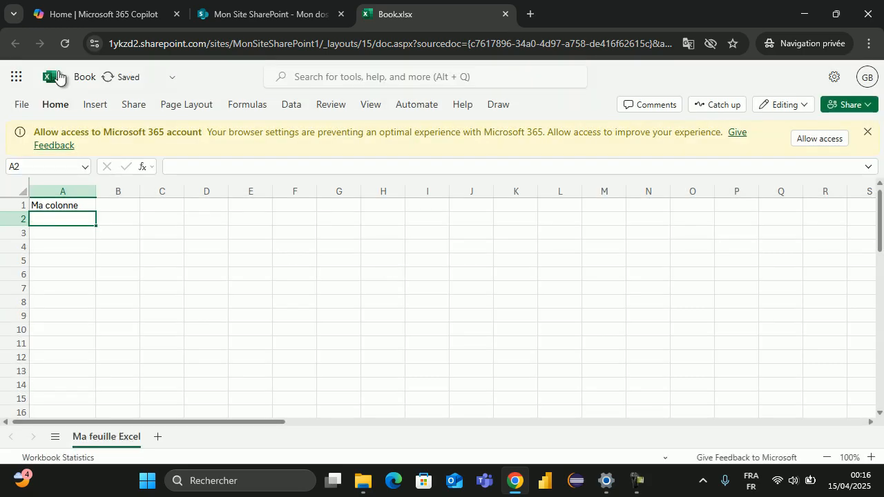
Step: Rename the workbook file as "Mon fichier Excel" and close it to return to the Mon dossier folder
click(88, 81)
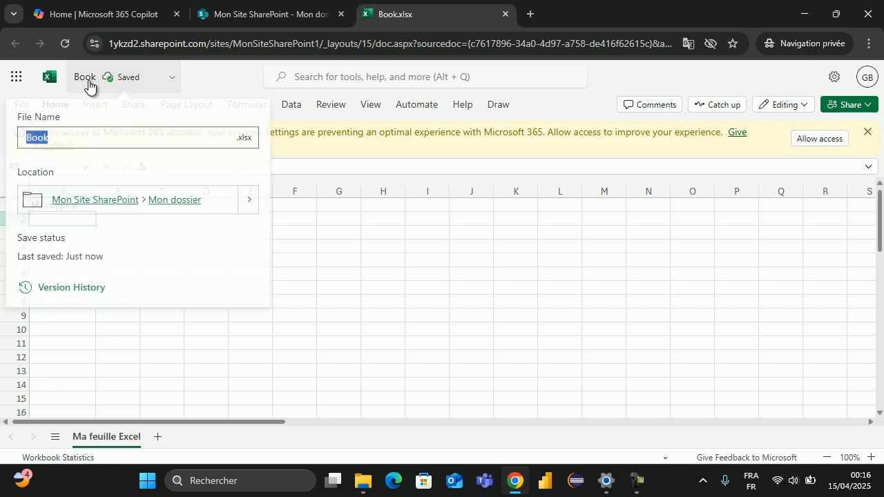
text(Mo)
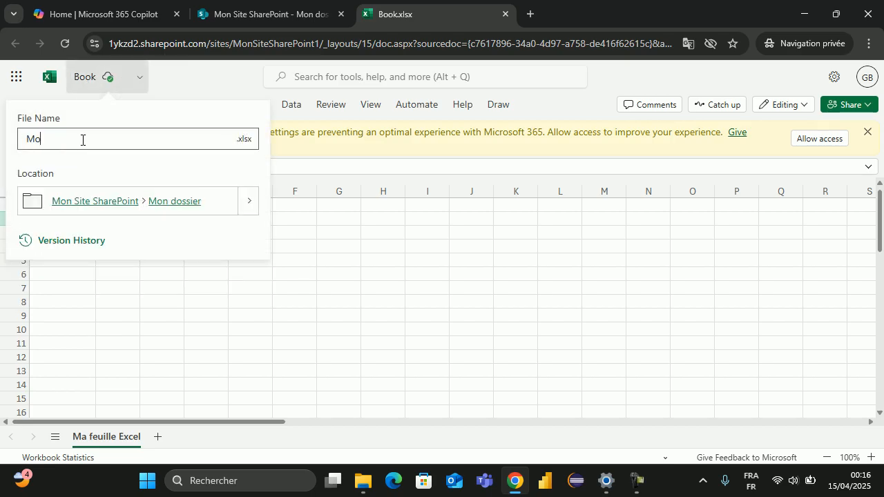
text(n fichier Excel)
key(Return)
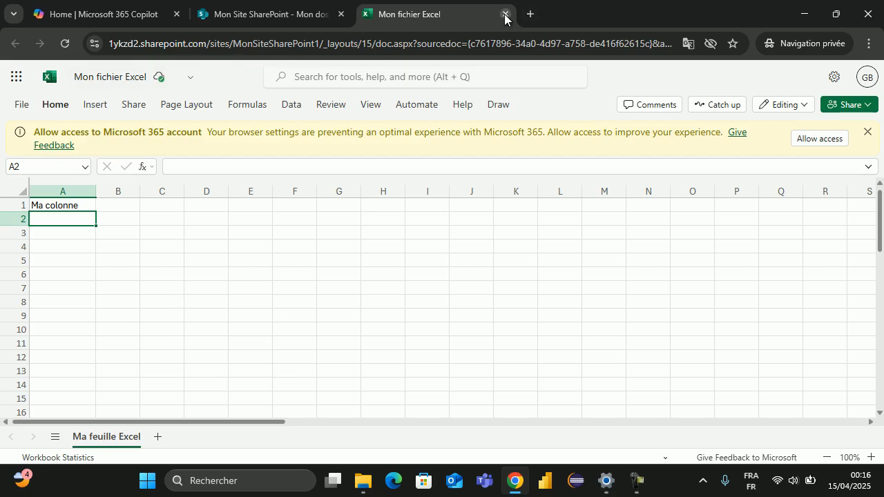
click(506, 13)
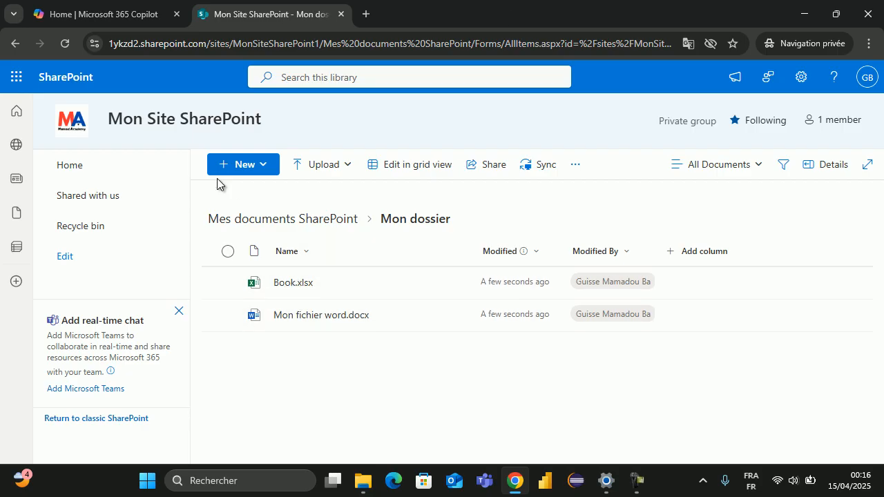
Step: Open and close the Excel workbook from the folder to check it, and reload the library page to refresh the file names
click(290, 285)
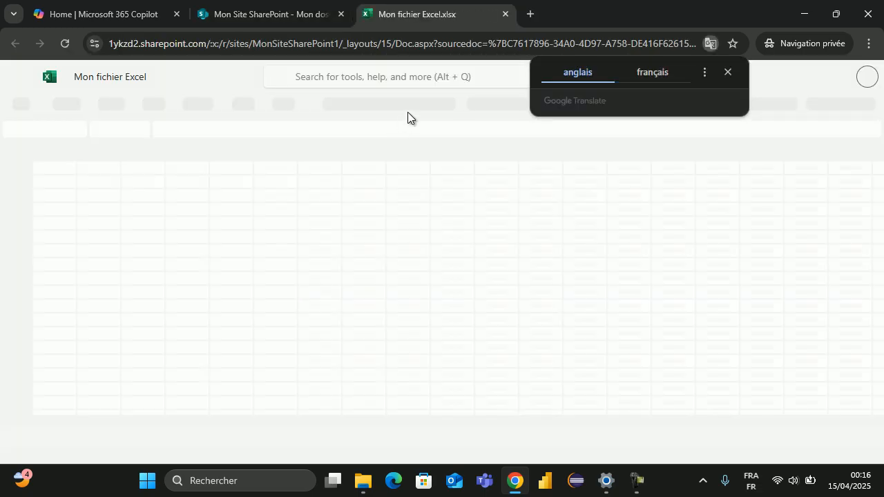
click(505, 14)
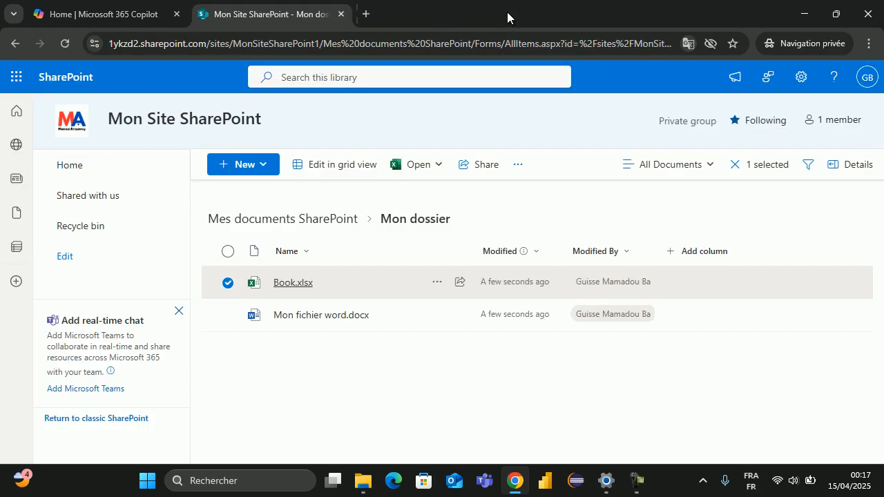
click(65, 45)
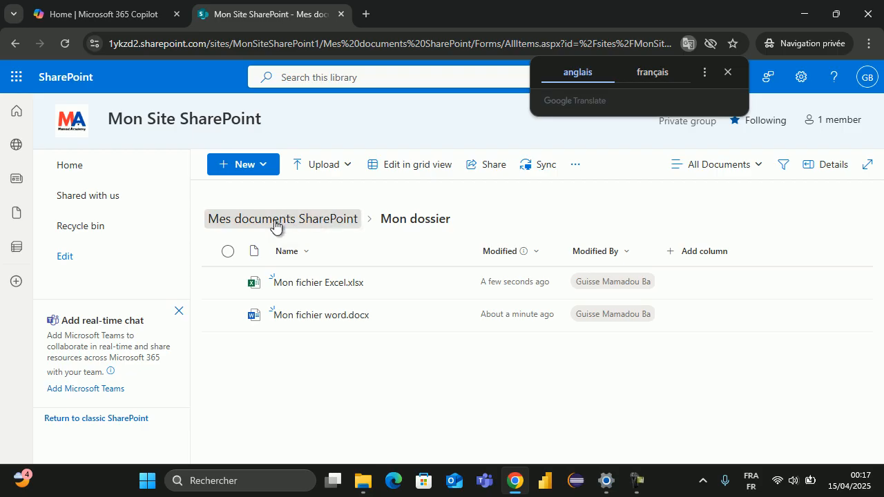
Step: View the upload options available in the folder and return to the root of the Mes documents SharePoint library
click(347, 170)
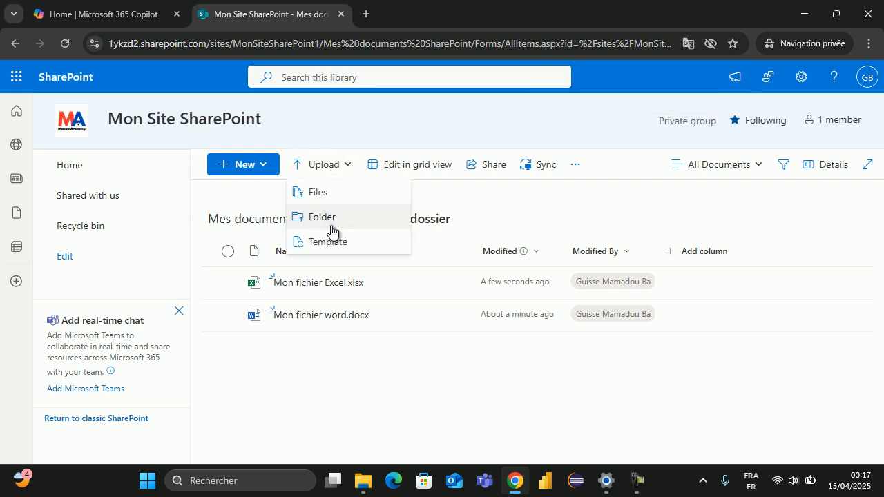
click(254, 219)
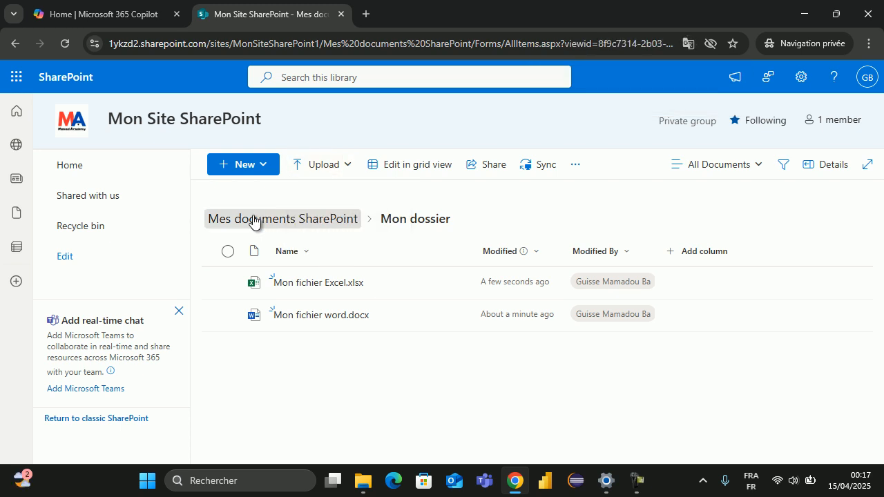